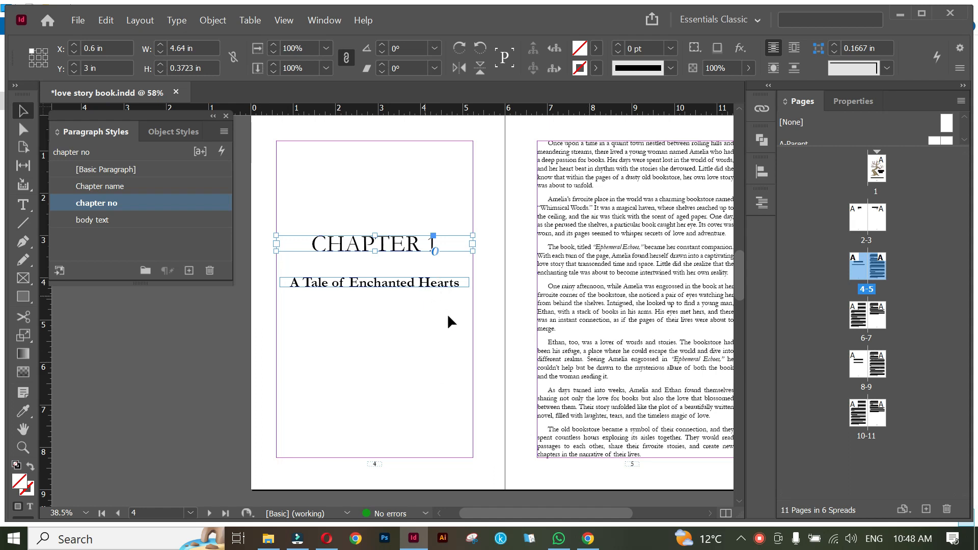
Step: Check which paragraph styles the chapter number and chapter name headings use on the Chapter 2 opening page
{"action": "scroll", "coordinate": [460, 344], "scroll_direction": "down", "scroll_amount": 5}
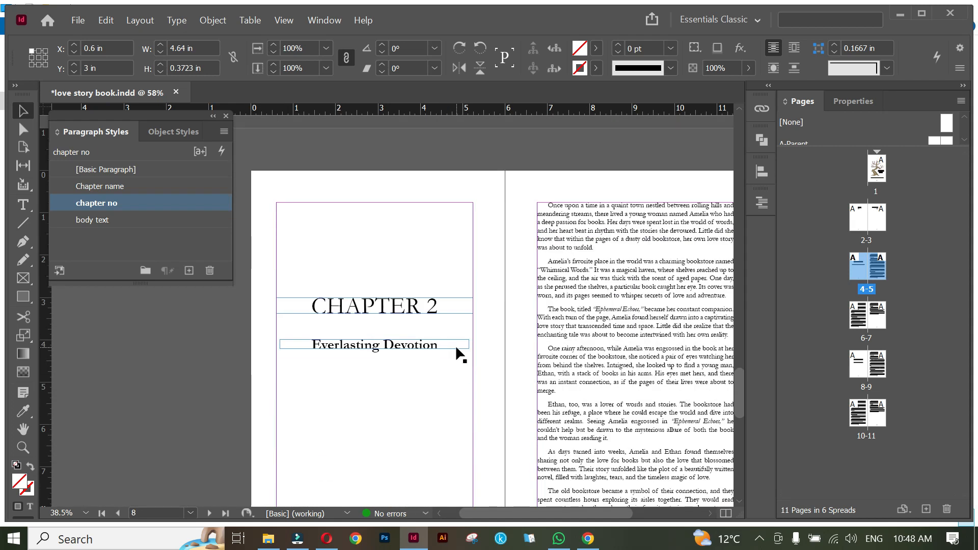
{"action": "left_click", "coordinate": [443, 267]}
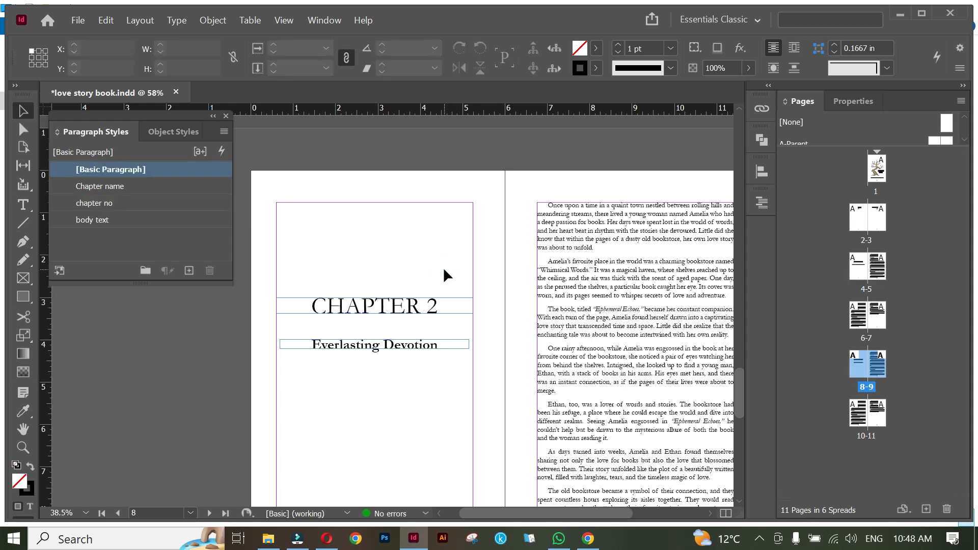
{"action": "left_click", "coordinate": [433, 314]}
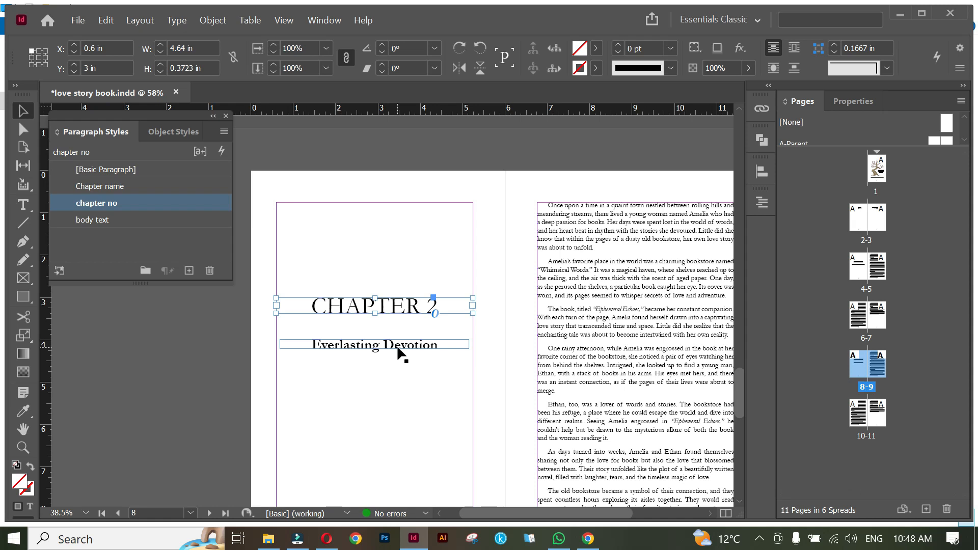
{"action": "left_click", "coordinate": [399, 280]}
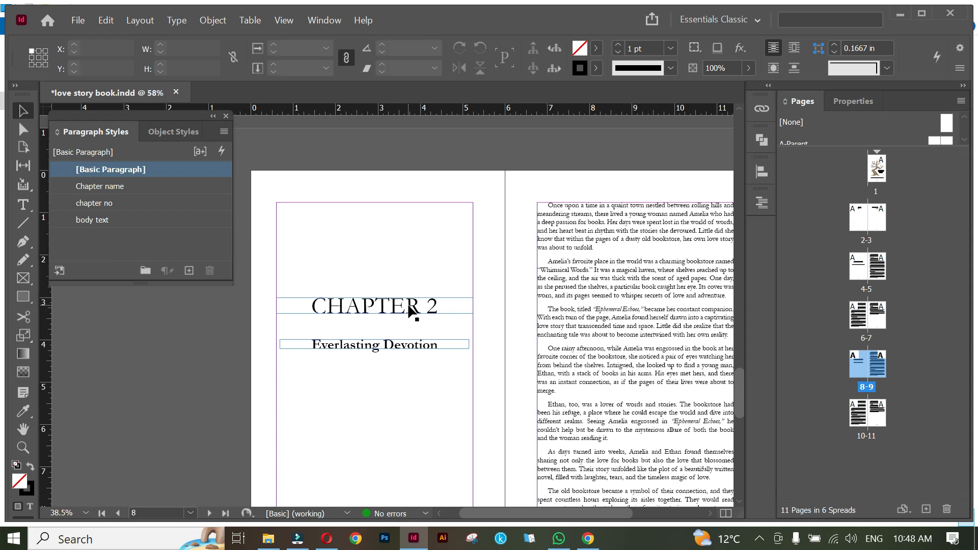
{"action": "triple_click", "coordinate": [410, 312]}
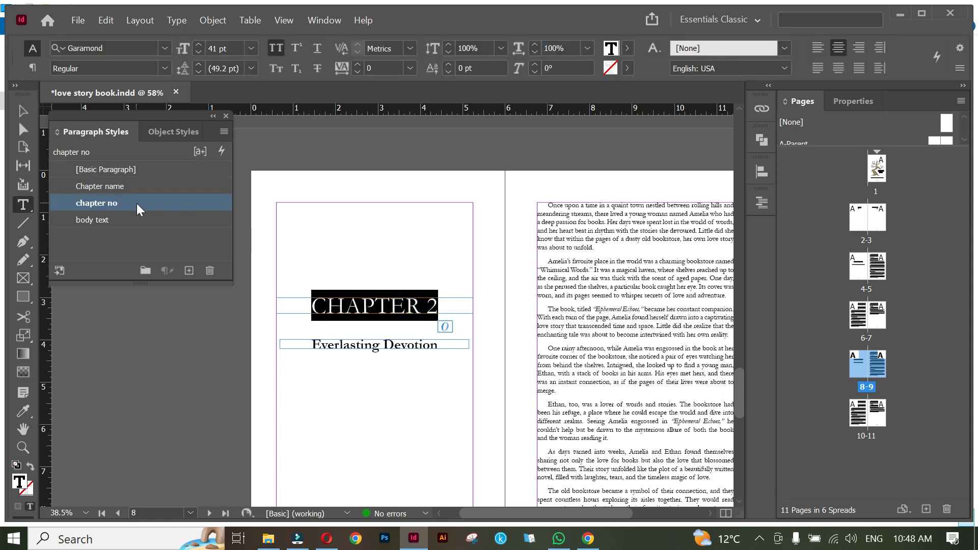
{"action": "left_click", "coordinate": [381, 340]}
{"action": "triple_click", "coordinate": [381, 340]}
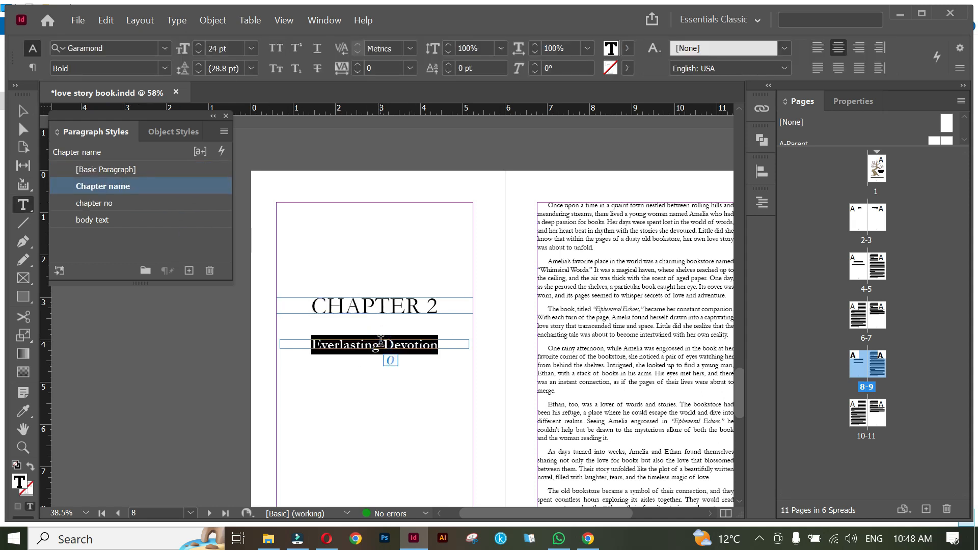
{"action": "key", "text": "Escape"}
{"action": "left_click", "coordinate": [428, 281]}
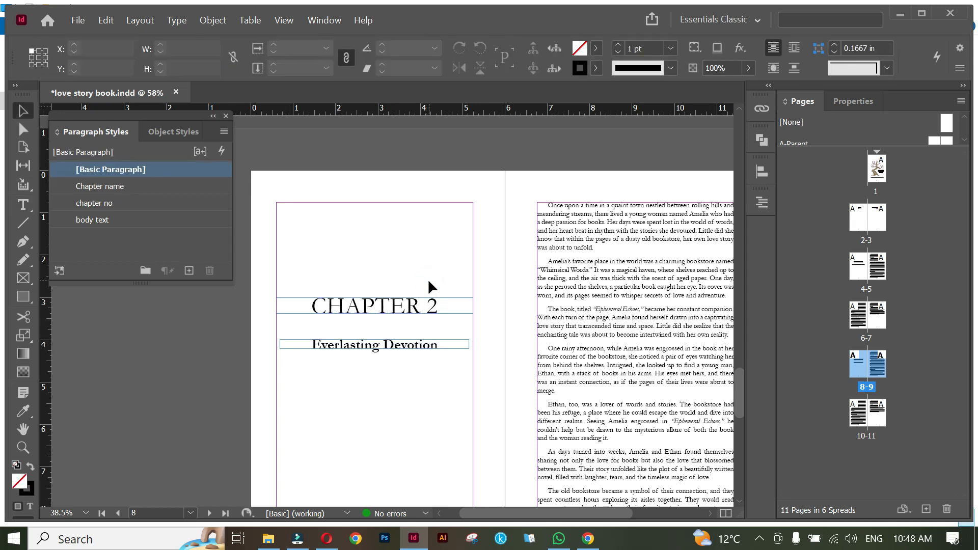
Step: On A-Parent's left page, move the page number to the right margin edge and draw a footer text frame about 1.93 in wide at the left margin
{"action": "scroll", "coordinate": [471, 349], "scroll_direction": "down", "scroll_amount": 3}
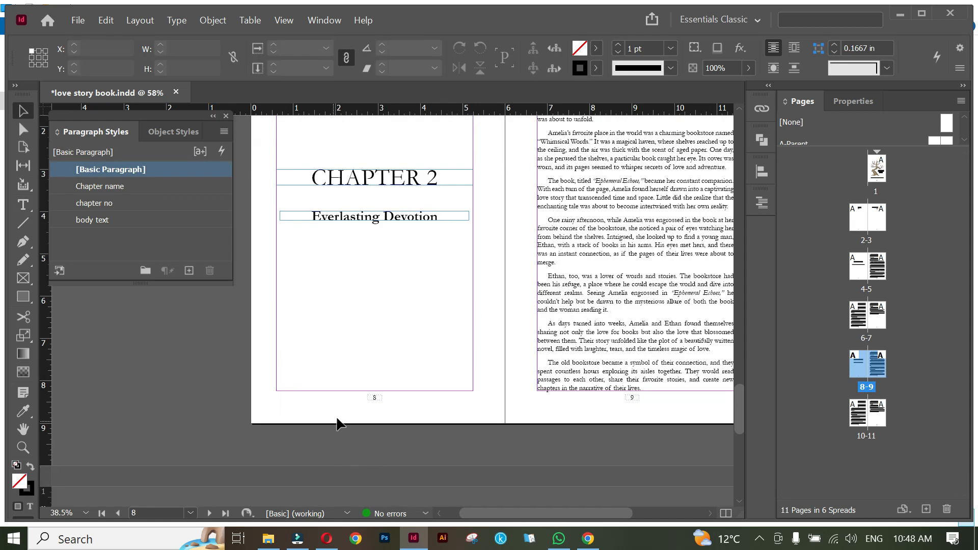
{"action": "scroll", "coordinate": [933, 135], "scroll_direction": "down", "scroll_amount": 1}
{"action": "double_click", "coordinate": [934, 135]}
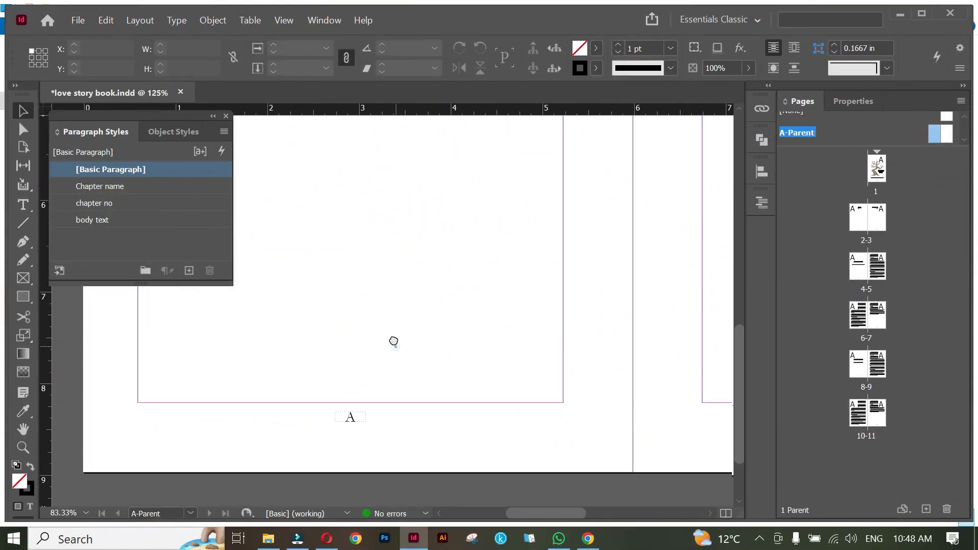
{"action": "left_click_drag", "start_coordinate": [349, 415], "coordinate": [548, 410]}
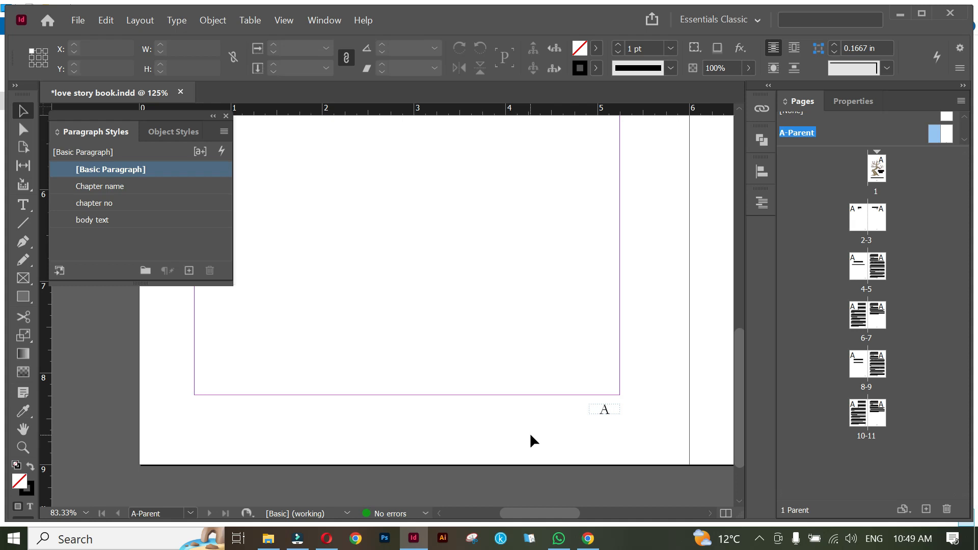
{"action": "left_click", "coordinate": [23, 204]}
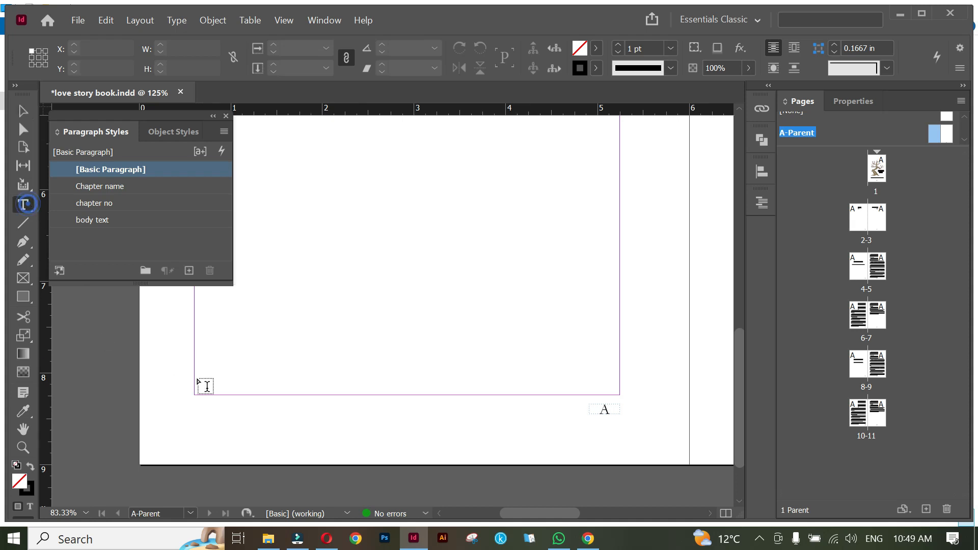
{"action": "left_click_drag", "start_coordinate": [203, 409], "coordinate": [371, 431]}
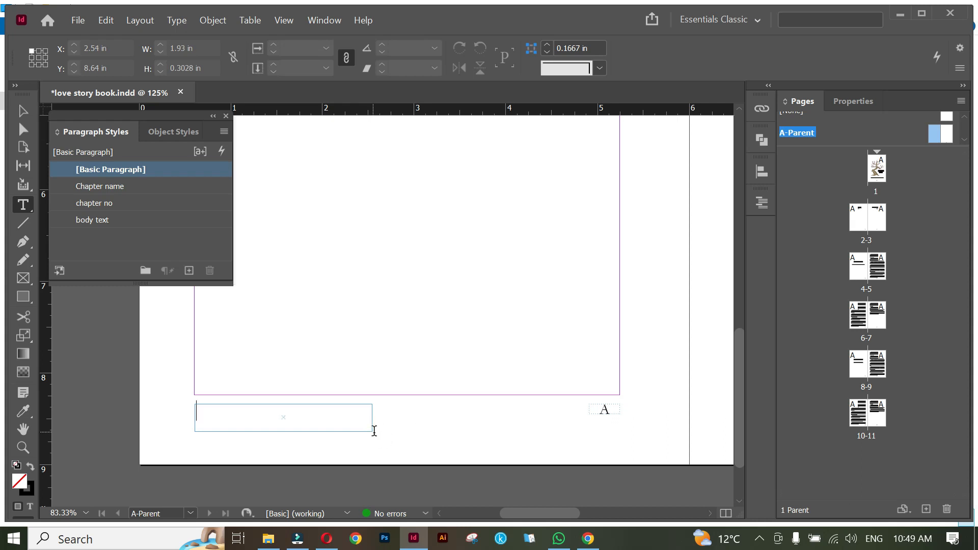
Step: Edit the Running Header text variable so it picks up text in the "chapter no" paragraph style
{"action": "left_click", "coordinate": [178, 21]}
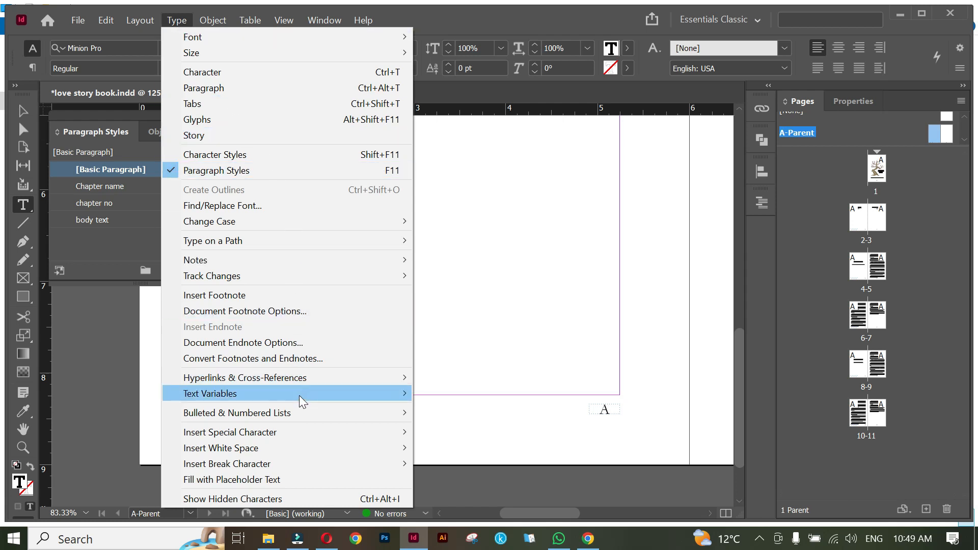
{"action": "mouse_move", "coordinate": [299, 396]}
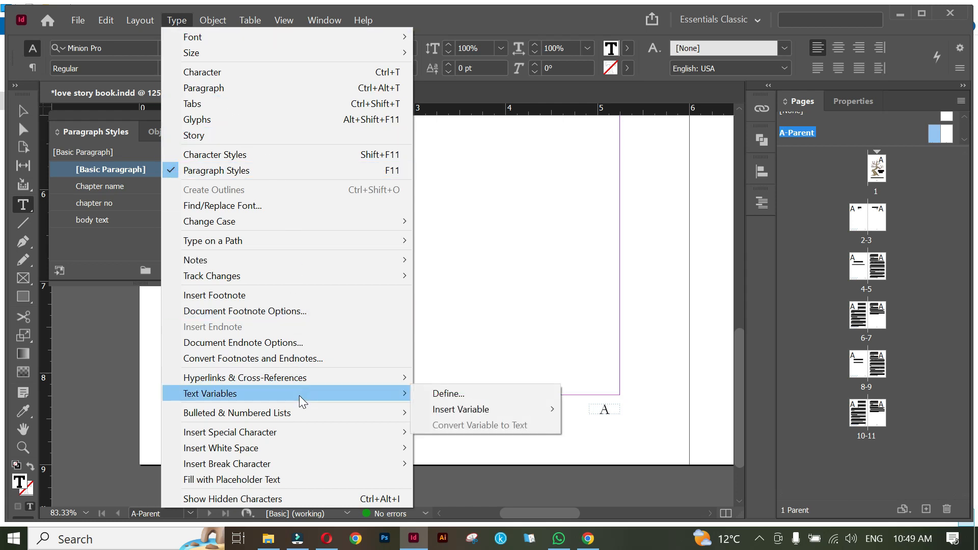
{"action": "left_click", "coordinate": [487, 396]}
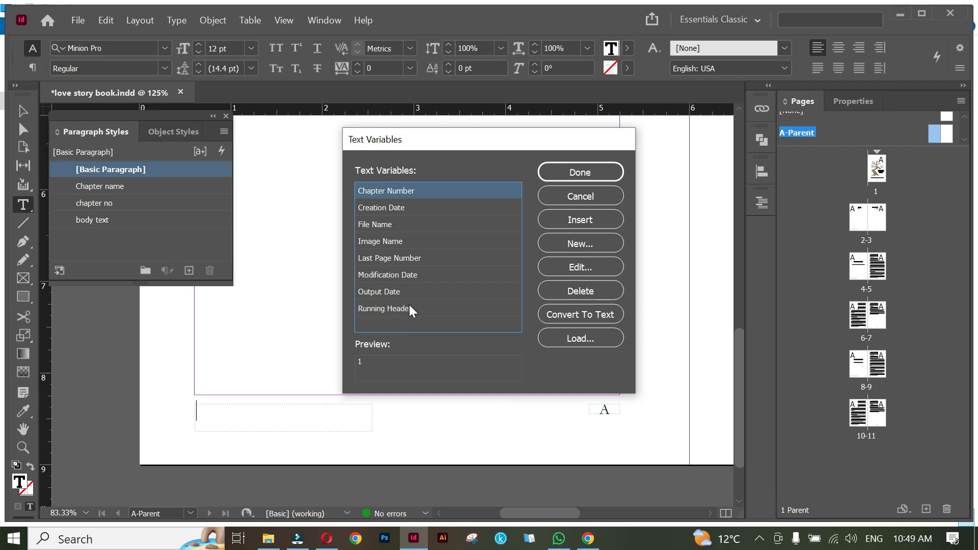
{"action": "left_click", "coordinate": [413, 308]}
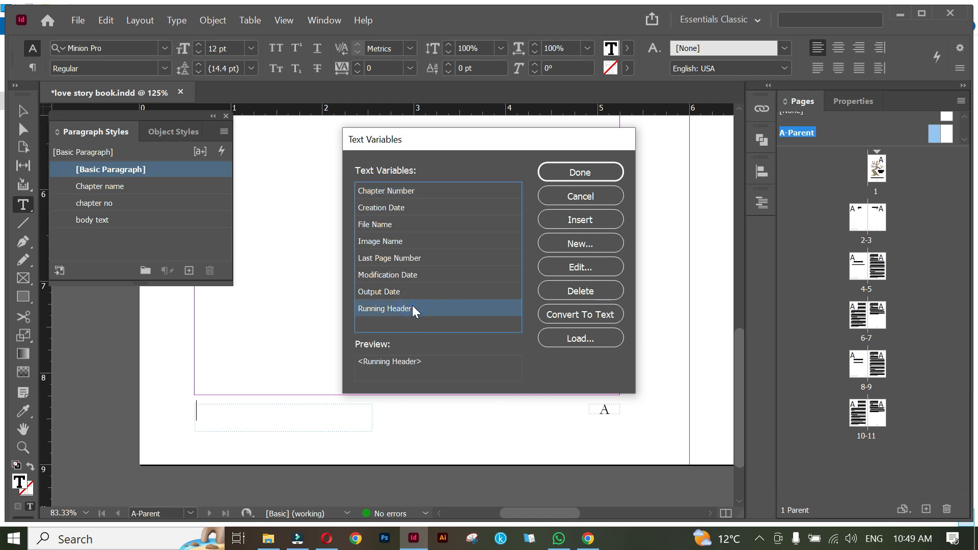
{"action": "left_click", "coordinate": [588, 265]}
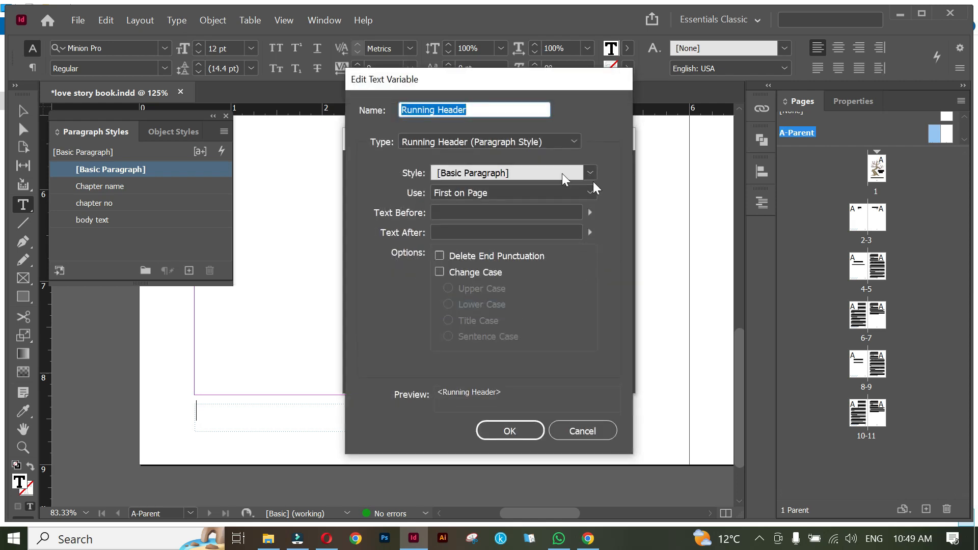
{"action": "left_click", "coordinate": [589, 173]}
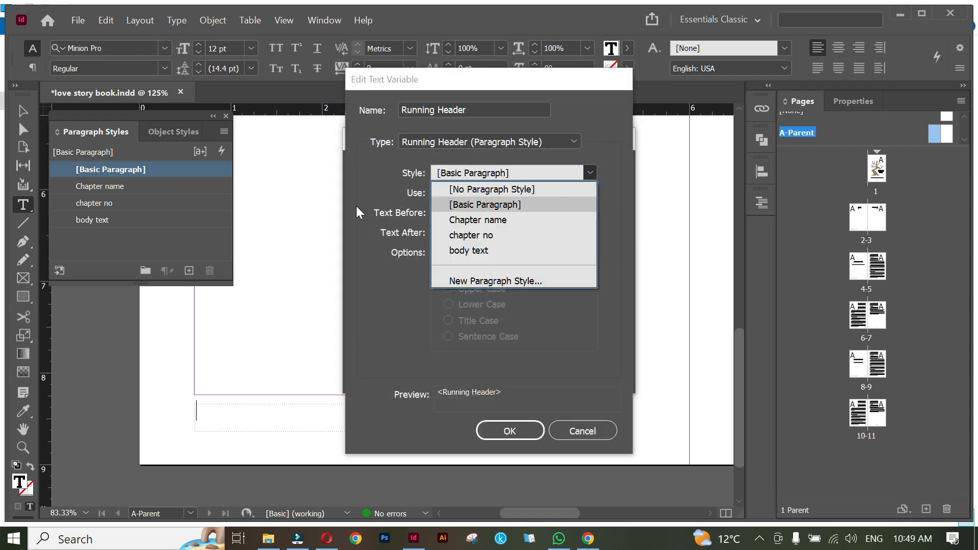
{"action": "left_click", "coordinate": [505, 235]}
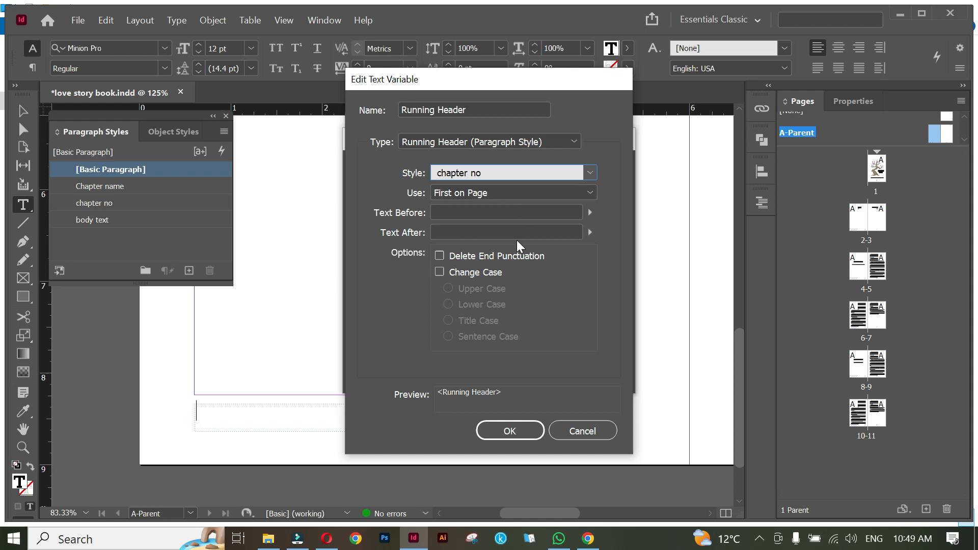
{"action": "left_click", "coordinate": [510, 430]}
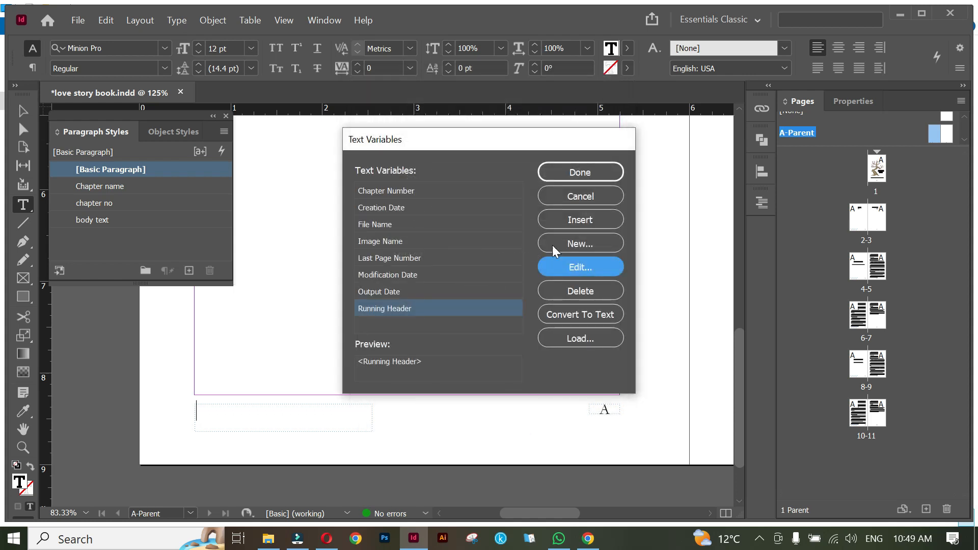
{"action": "left_click", "coordinate": [572, 172]}
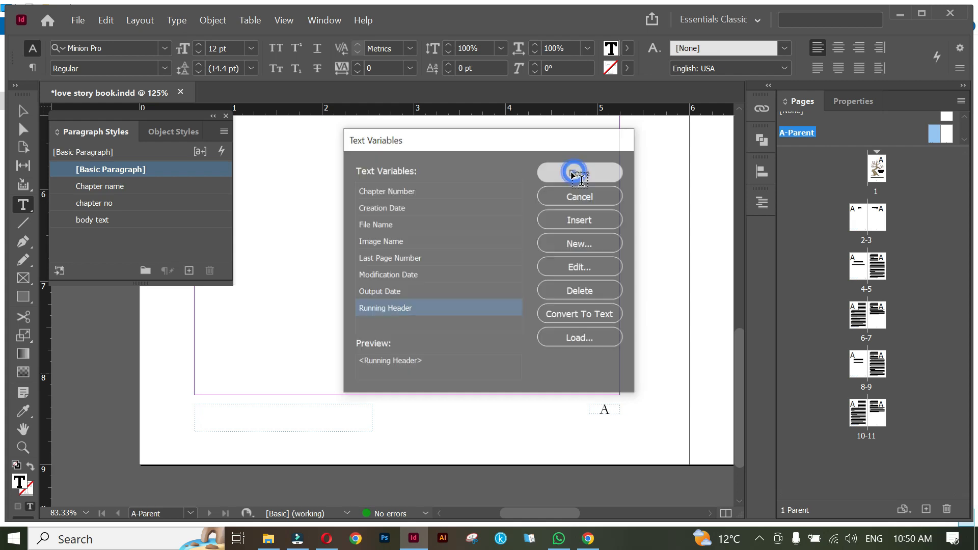
Step: Insert the Running Header variable into the new footer text frame on the parent page
{"action": "left_click", "coordinate": [179, 20]}
{"action": "mouse_move", "coordinate": [284, 396]}
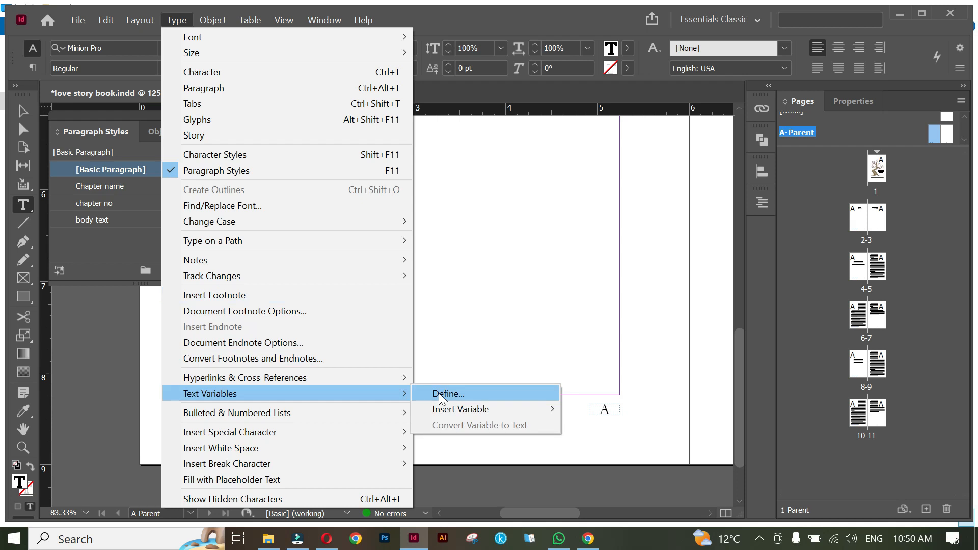
{"action": "mouse_move", "coordinate": [452, 414]}
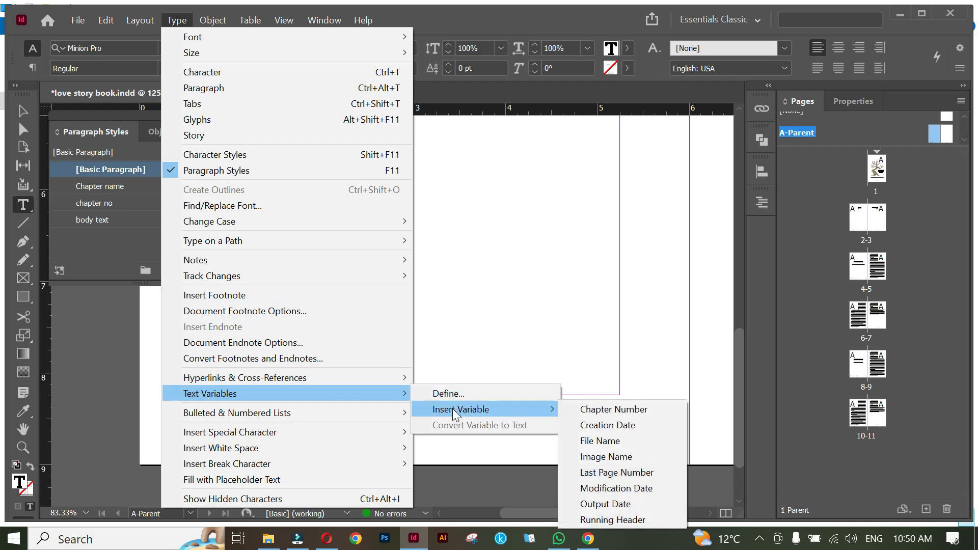
{"action": "left_click", "coordinate": [631, 518]}
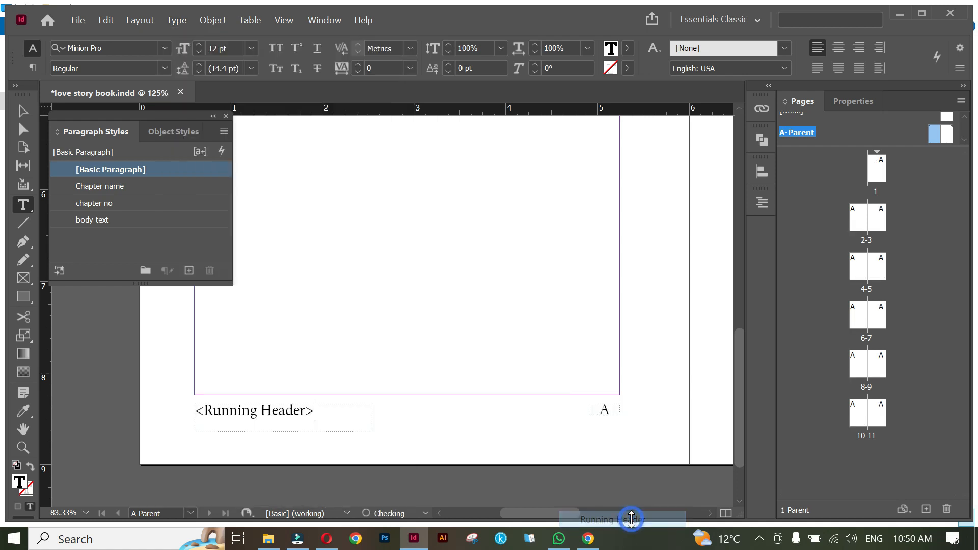
Step: Format the running header text in the footer as Garamond Italic, 11 pt
{"action": "double_click", "coordinate": [321, 410]}
{"action": "left_click", "coordinate": [119, 45]}
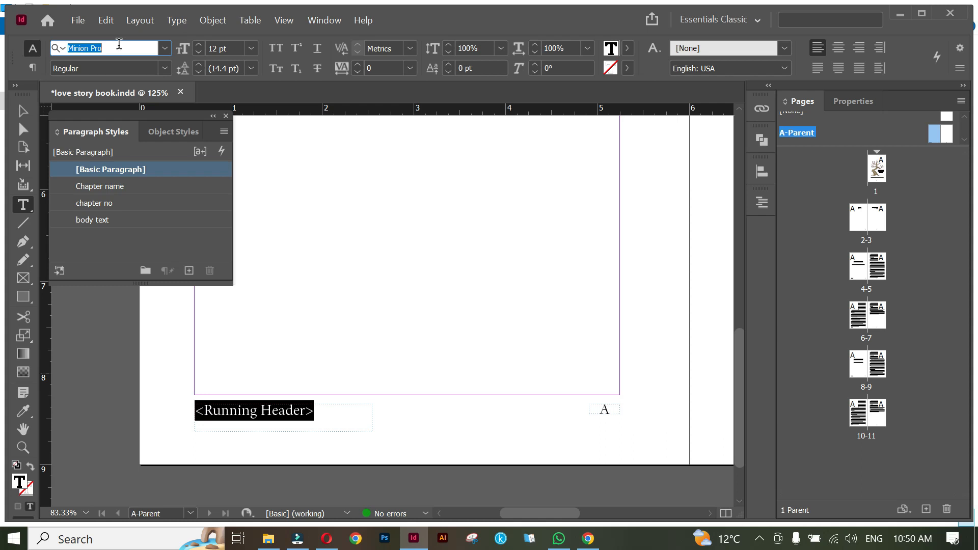
{"action": "type", "text": "Garamond"}
{"action": "key", "text": "Return"}
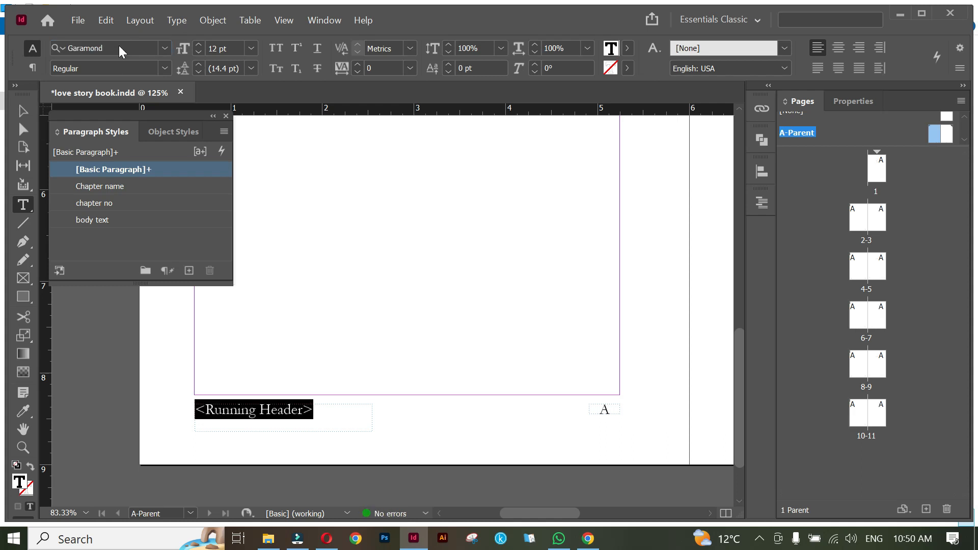
{"action": "left_click", "coordinate": [164, 68]}
{"action": "left_click", "coordinate": [128, 96]}
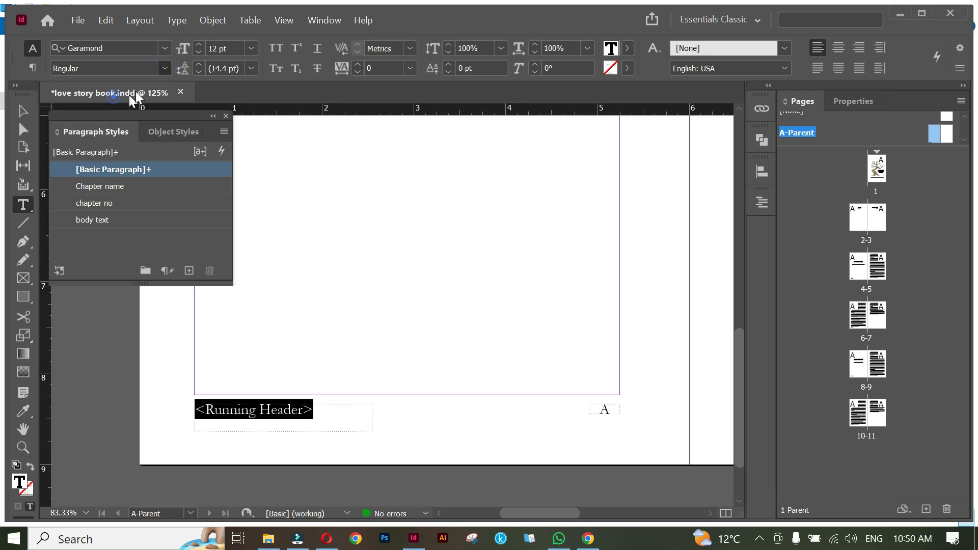
{"action": "left_click", "coordinate": [199, 52]}
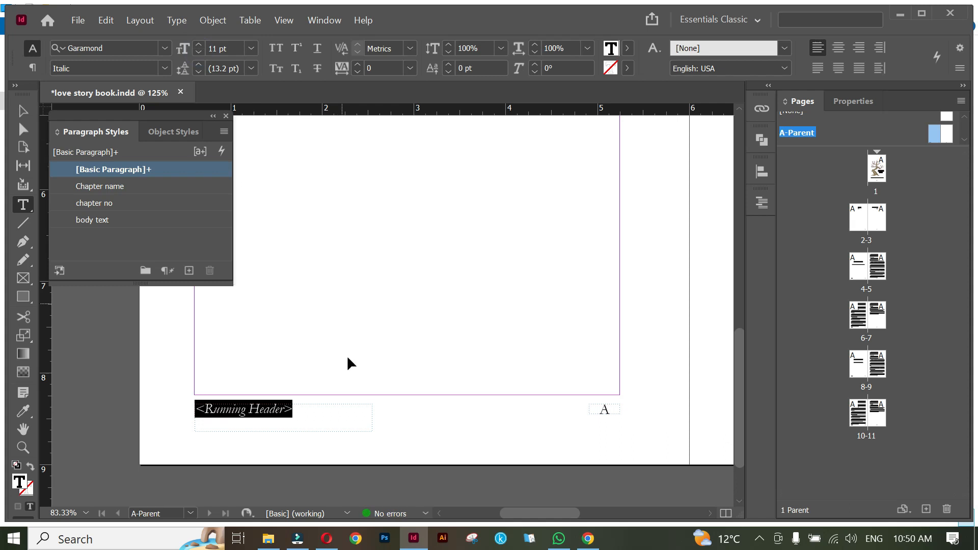
Step: Shrink the running header frame to about 0.99 in wide and 0.18 in high, and deselect it
{"action": "key", "text": "Escape"}
{"action": "left_click", "coordinate": [360, 410]}
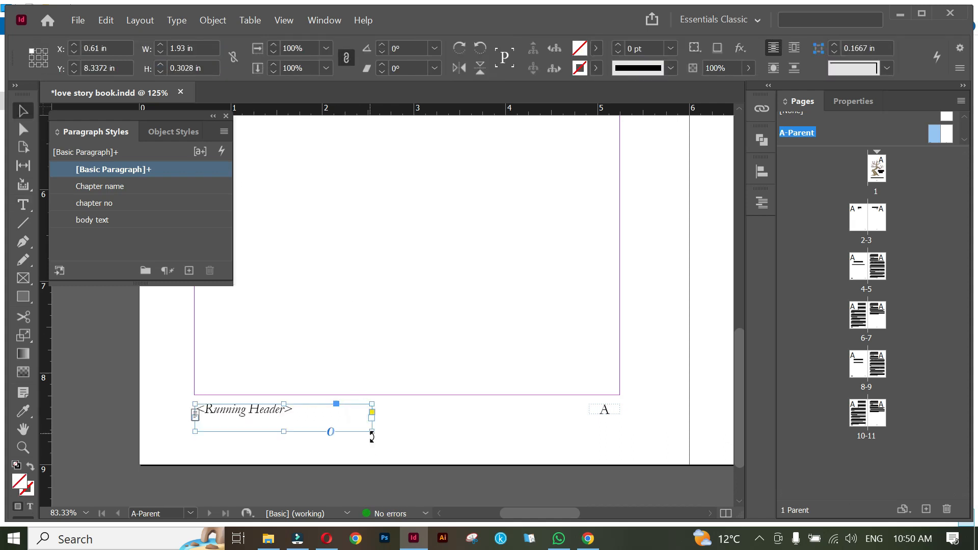
{"action": "left_click_drag", "start_coordinate": [372, 432], "coordinate": [287, 422]}
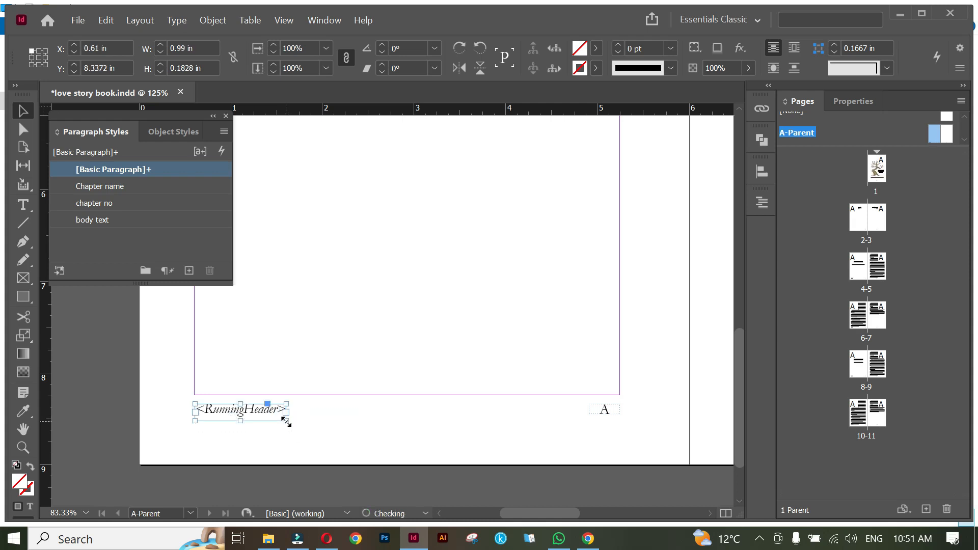
{"action": "key", "text": "ctrl+shift+a"}
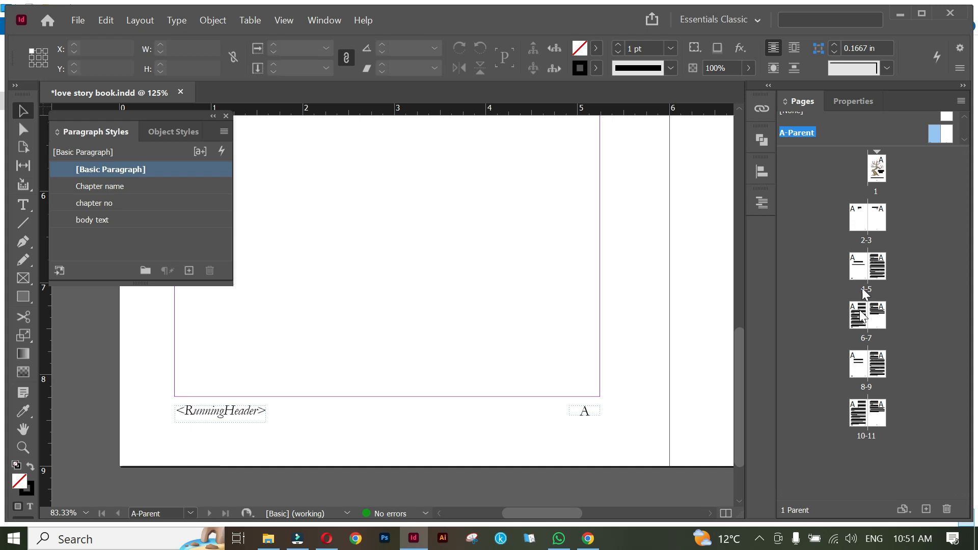
Step: Check the running header in the footers of pages 8 and 4 against their chapter headings
{"action": "double_click", "coordinate": [855, 373]}
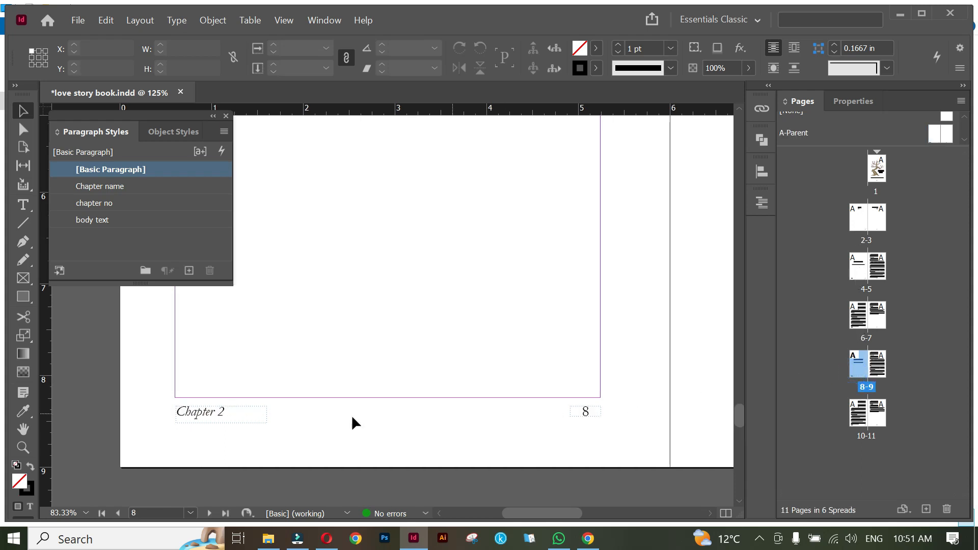
{"action": "scroll", "coordinate": [369, 310], "scroll_direction": "up", "scroll_amount": 5}
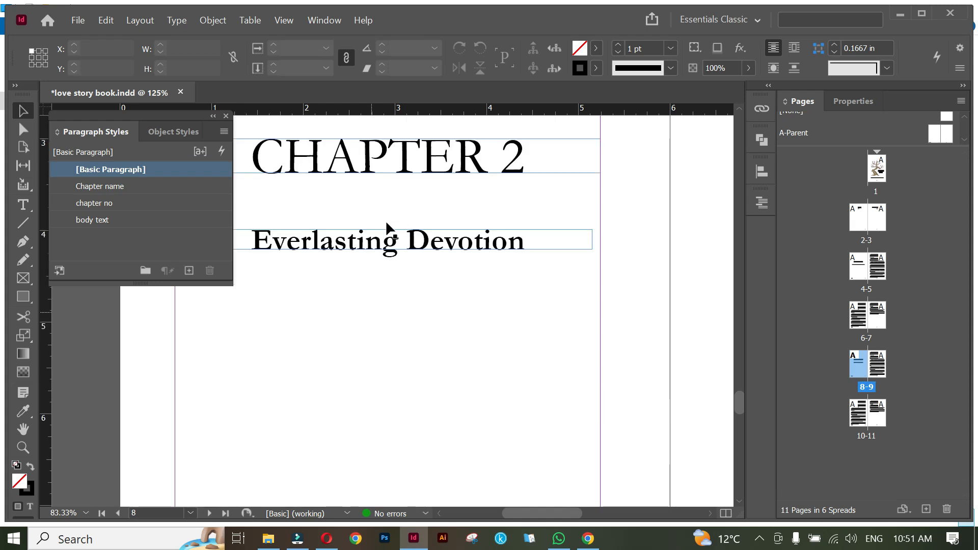
{"action": "double_click", "coordinate": [854, 266]}
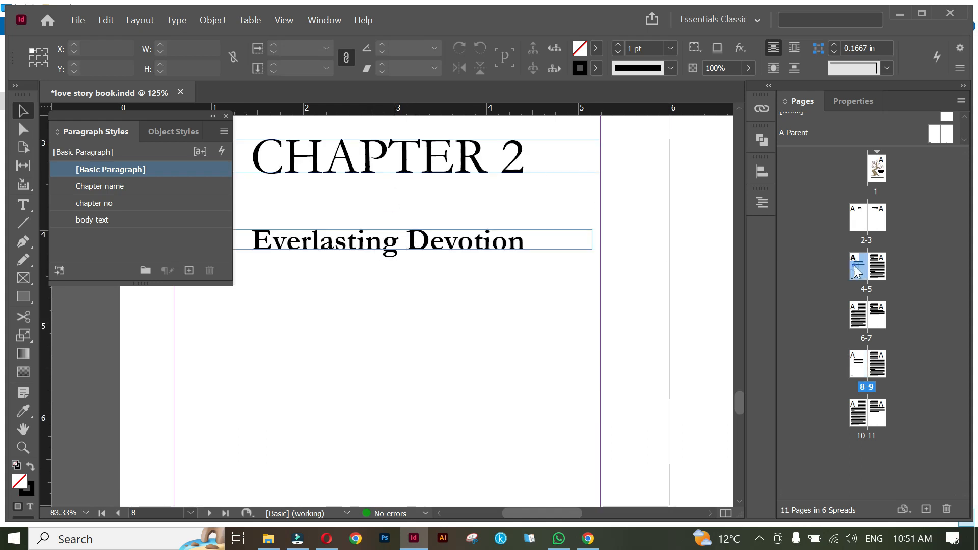
{"action": "scroll", "coordinate": [301, 428], "scroll_direction": "down", "scroll_amount": 3}
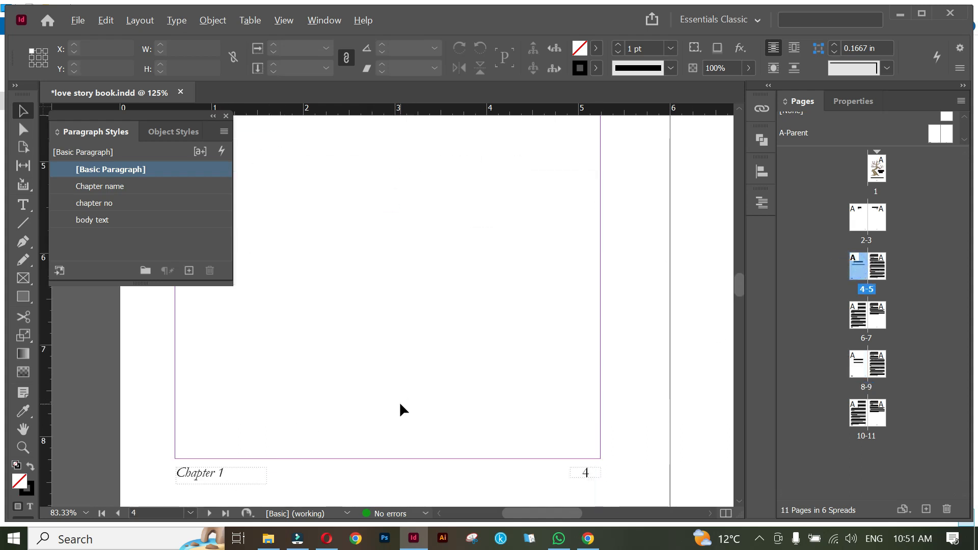
Step: Draw a text frame about 2.58 in wide and 0.26 in high beside the running header in the parent page footer
{"action": "scroll", "coordinate": [399, 407], "scroll_direction": "down", "scroll_amount": 1}
{"action": "scroll", "coordinate": [513, 391], "scroll_direction": "right", "scroll_amount": 2}
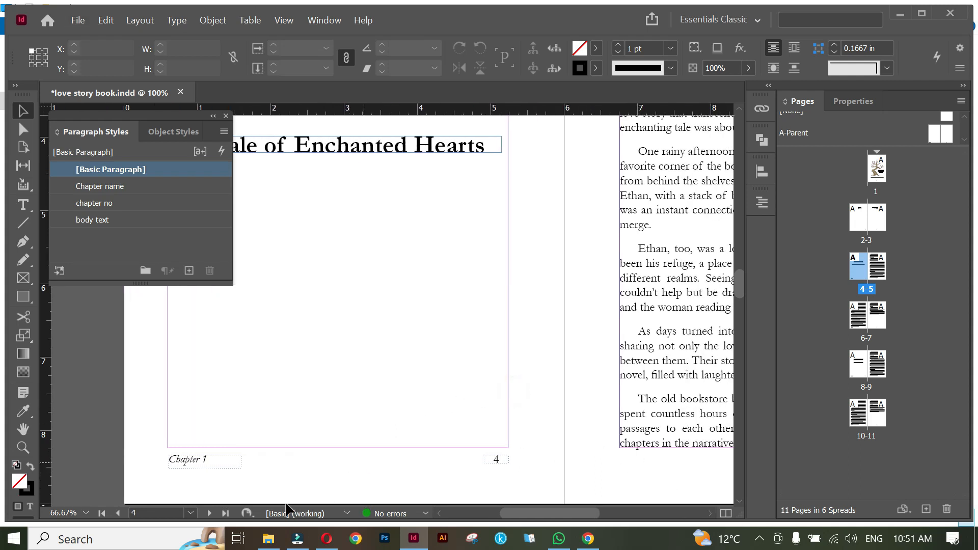
{"action": "double_click", "coordinate": [933, 136]}
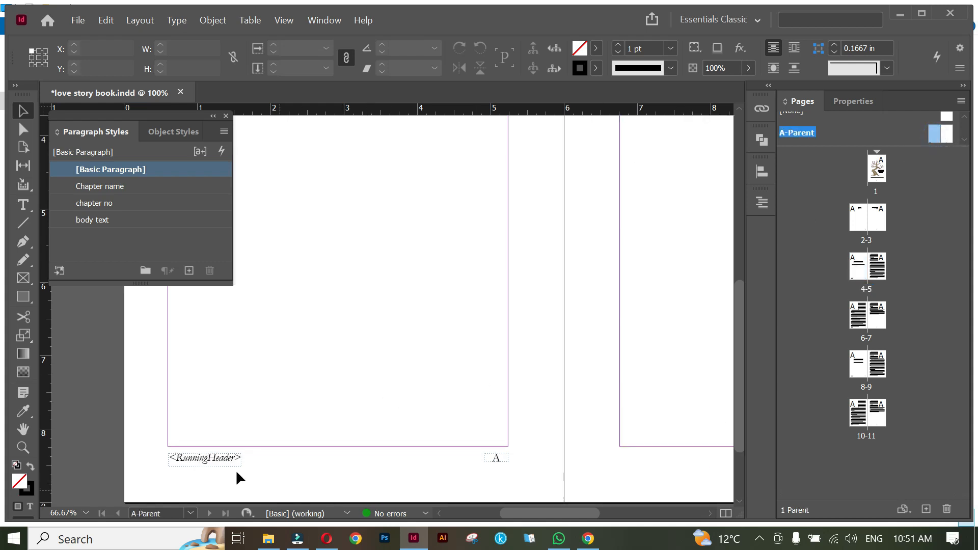
{"action": "key", "text": "ctrl+="}
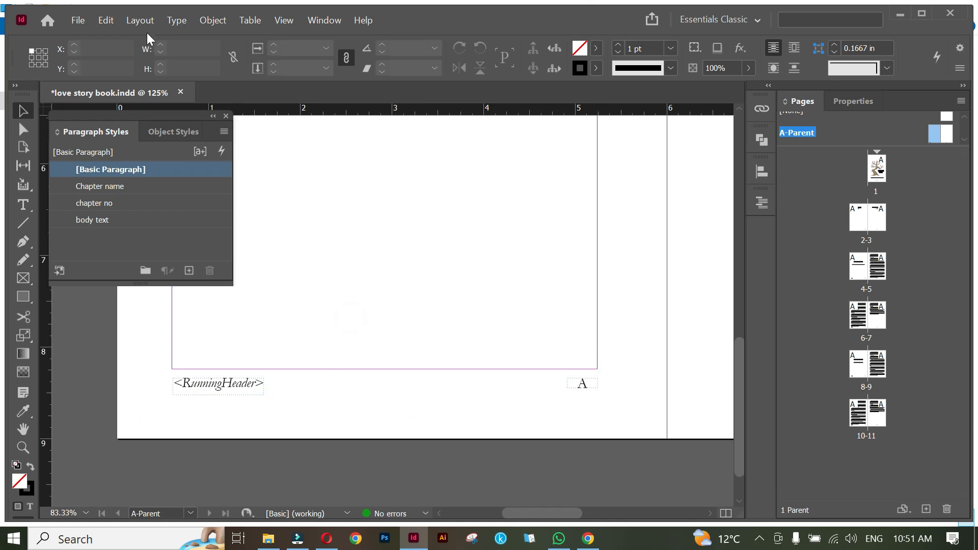
{"action": "left_click", "coordinate": [23, 205]}
{"action": "left_click_drag", "start_coordinate": [267, 379], "coordinate": [503, 402]}
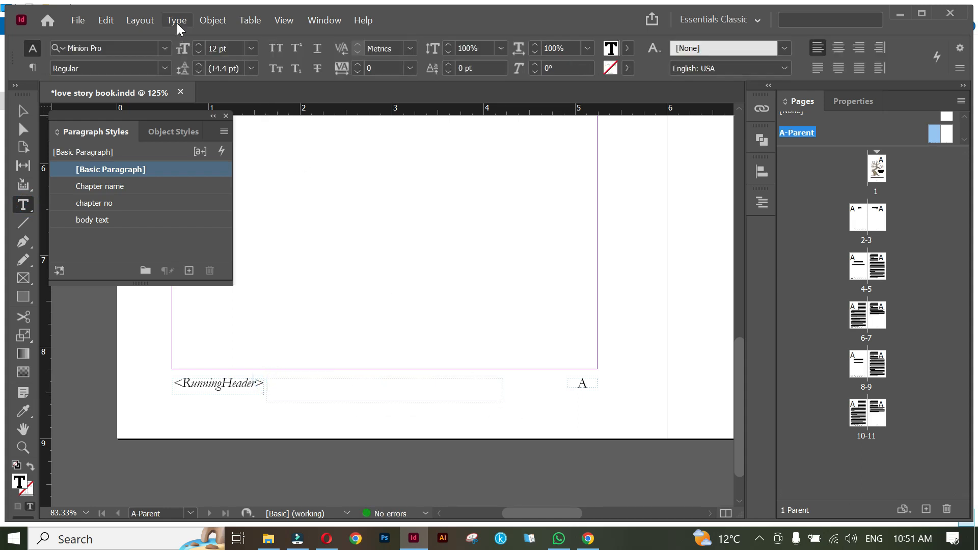
Step: Define a new Running Header (Paragraph Style) text variable named Variable 1 that uses the Chapter name style
{"action": "left_click", "coordinate": [176, 21]}
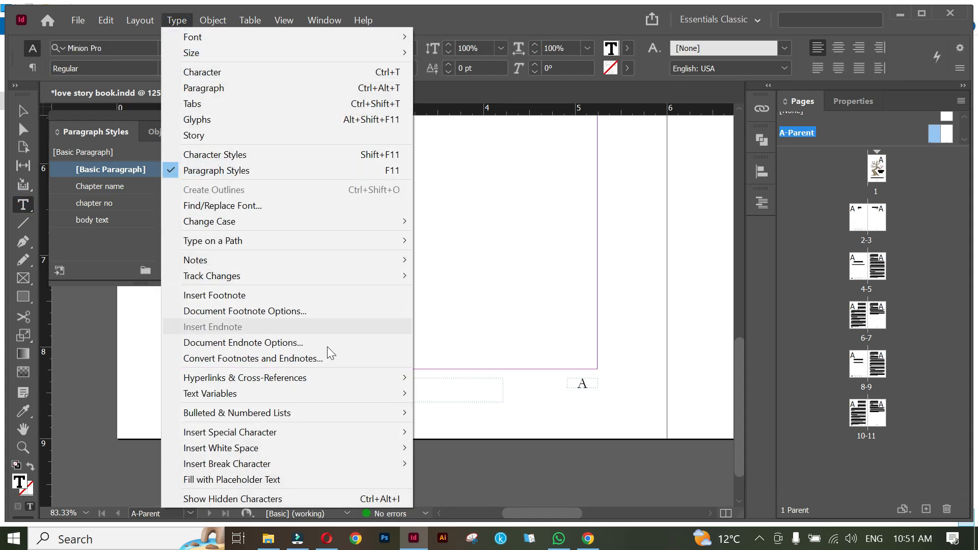
{"action": "mouse_move", "coordinate": [399, 395]}
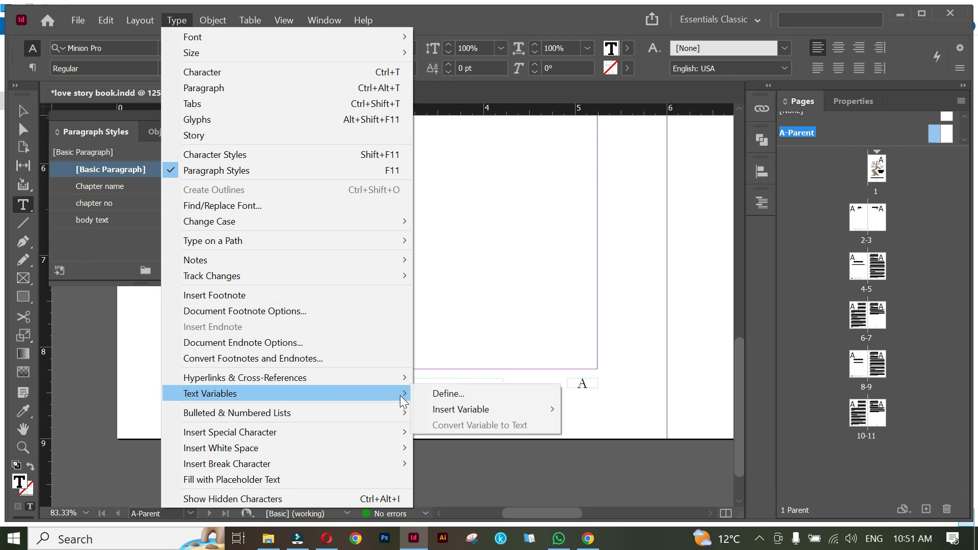
{"action": "left_click", "coordinate": [493, 393]}
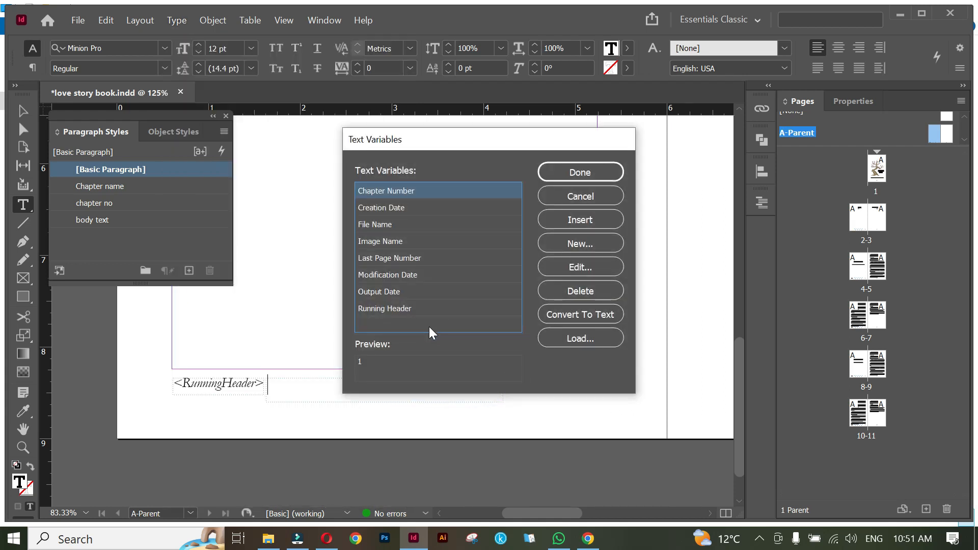
{"action": "left_click", "coordinate": [432, 307]}
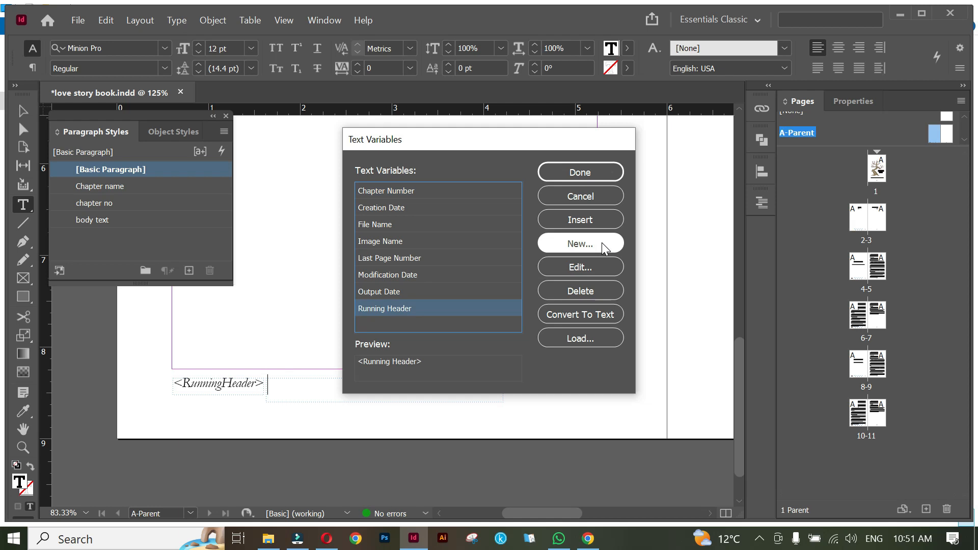
{"action": "left_click", "coordinate": [601, 243]}
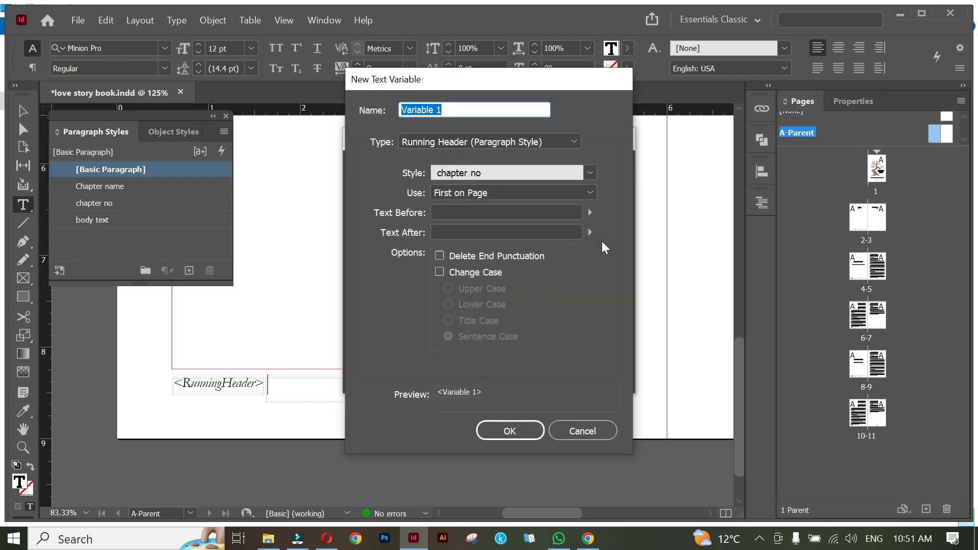
{"action": "left_click", "coordinate": [589, 173]}
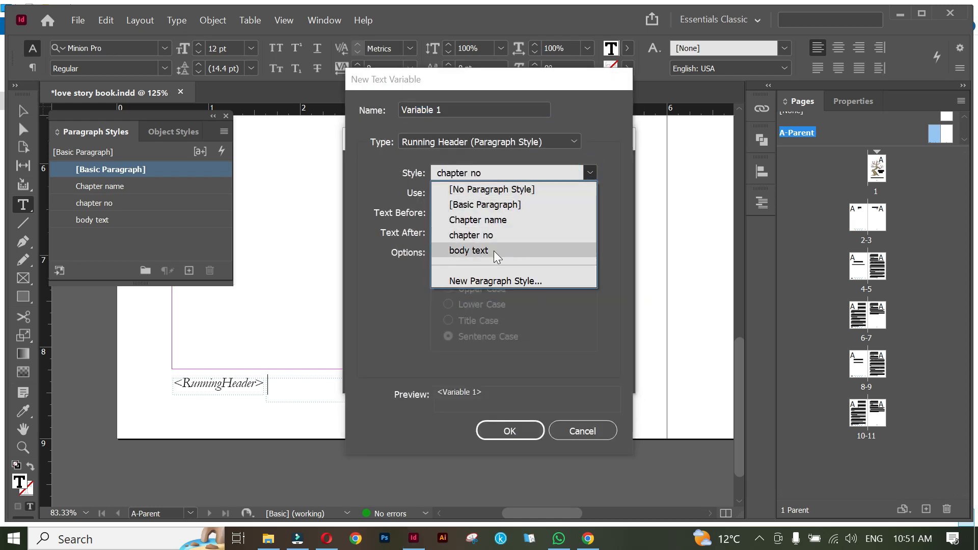
{"action": "left_click", "coordinate": [505, 223]}
{"action": "left_click", "coordinate": [514, 430]}
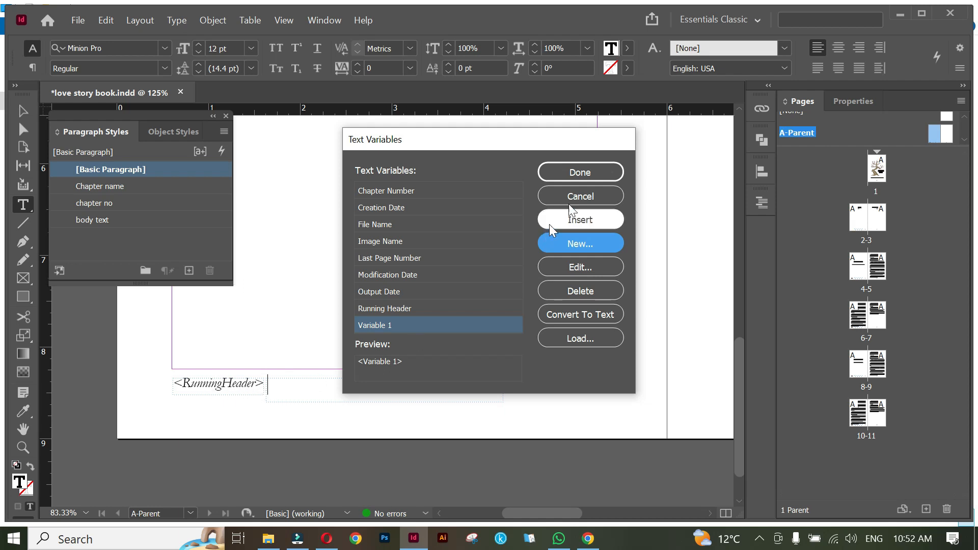
{"action": "left_click", "coordinate": [603, 169]}
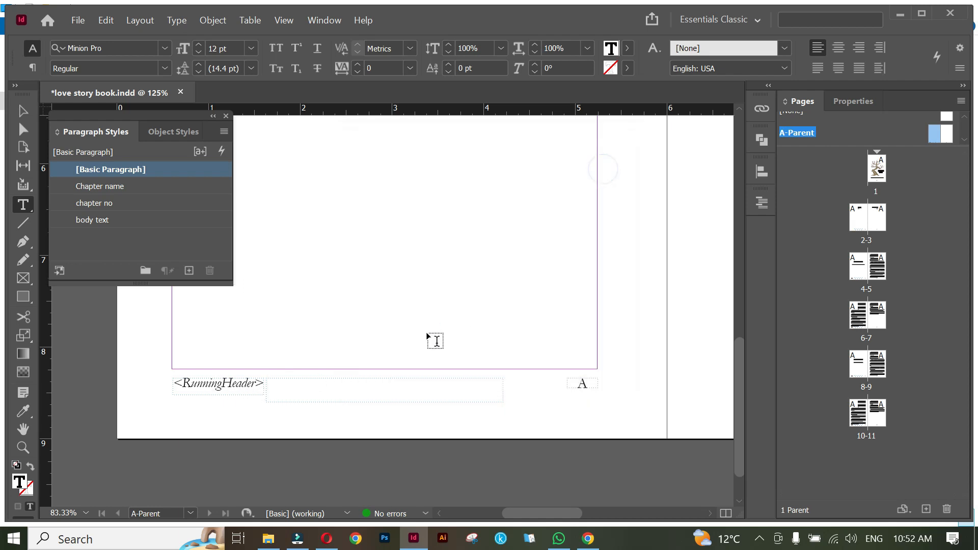
Step: Insert the Variable 1 text variable into the new footer frame
{"action": "left_click", "coordinate": [177, 21]}
{"action": "mouse_move", "coordinate": [328, 396]}
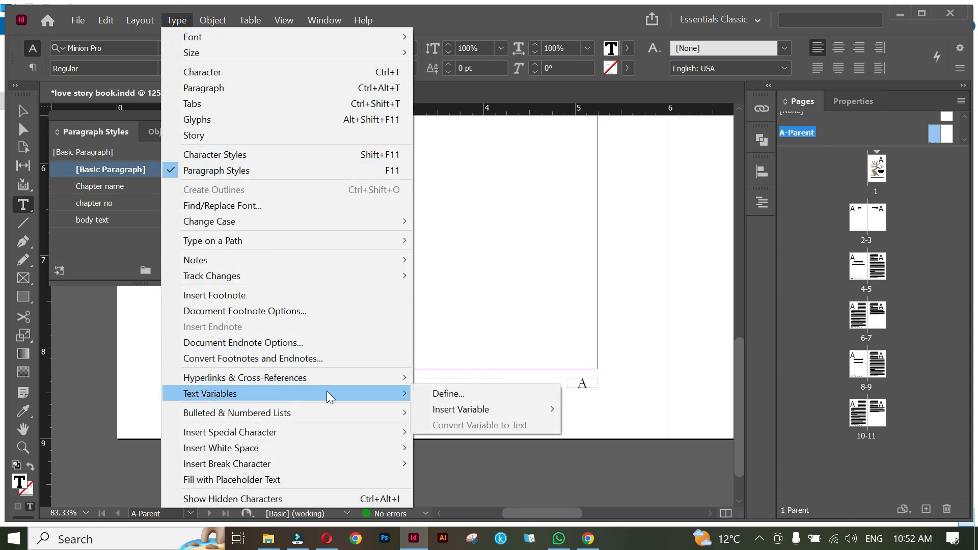
{"action": "mouse_move", "coordinate": [498, 406]}
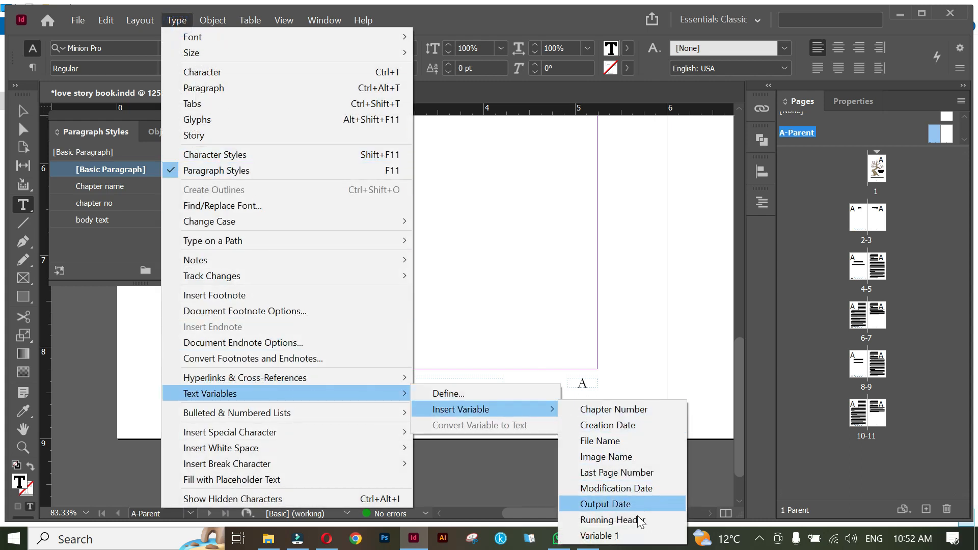
{"action": "left_click", "coordinate": [623, 540]}
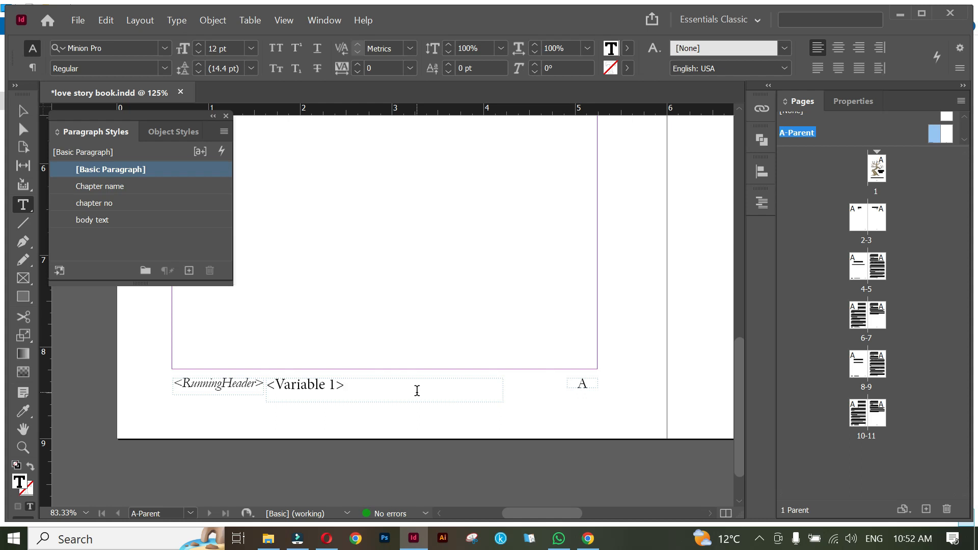
Step: Copy the running header's Garamond Italic 11 pt formatting to the Variable 1 text, and select its frame
{"action": "key", "text": "ctrl+a"}
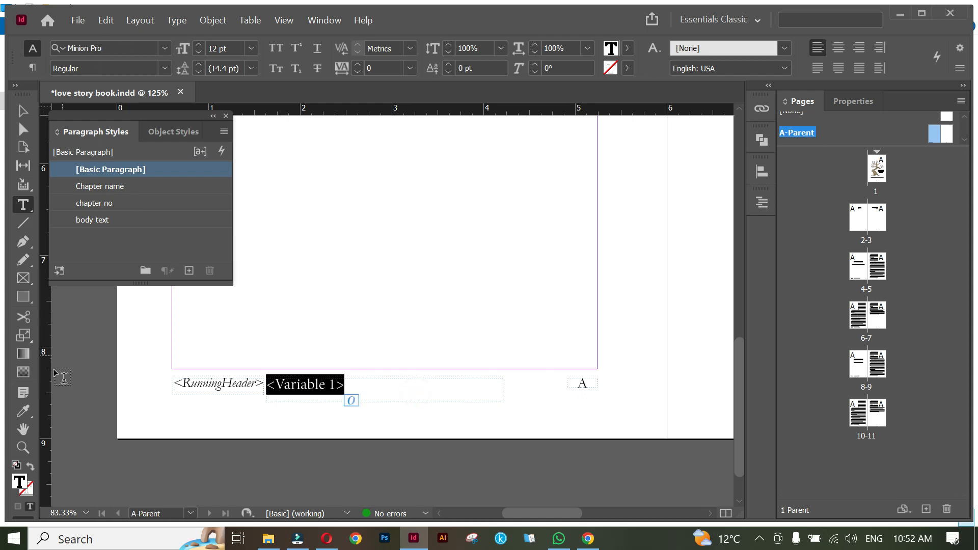
{"action": "left_click", "coordinate": [23, 410]}
{"action": "left_click", "coordinate": [199, 385]}
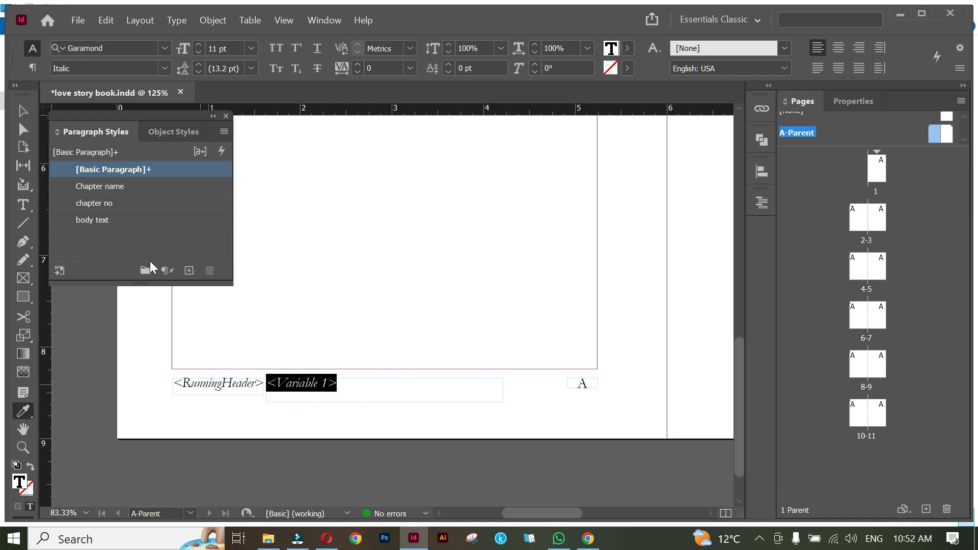
{"action": "left_click", "coordinate": [22, 110]}
{"action": "left_click", "coordinate": [387, 393]}
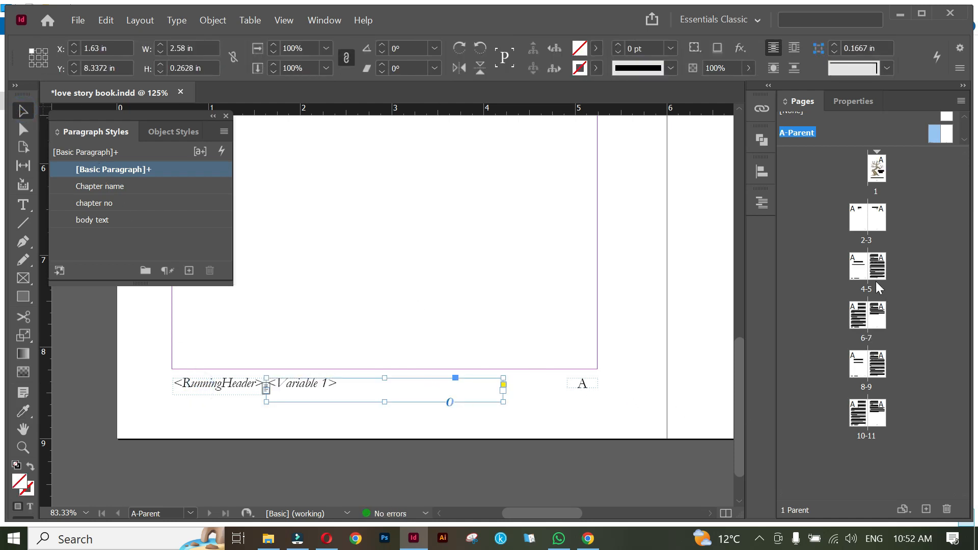
Step: Check the chapter number and chapter name in the footers of pages 4 and 8, including in preview mode
{"action": "double_click", "coordinate": [861, 276]}
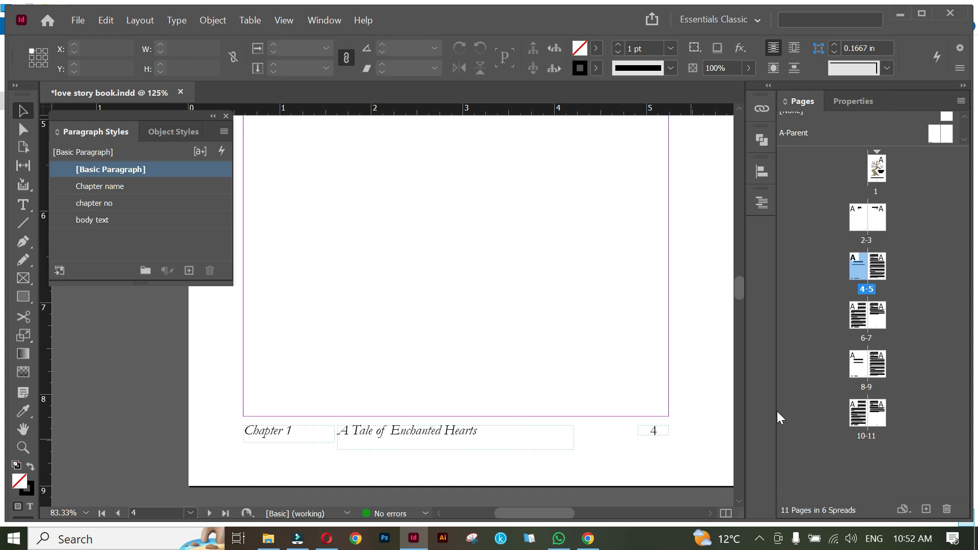
{"action": "double_click", "coordinate": [861, 370]}
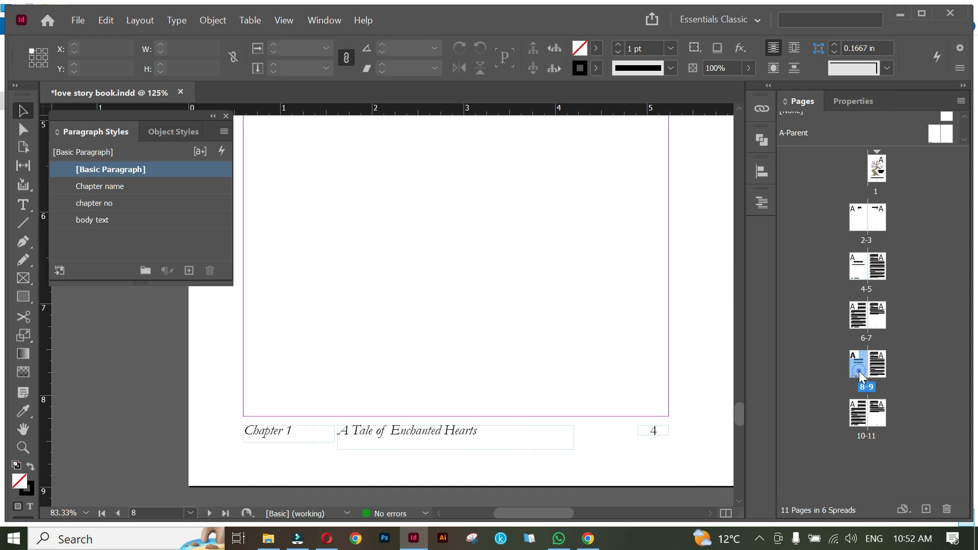
{"action": "scroll", "coordinate": [522, 407], "scroll_direction": "down", "scroll_amount": 1}
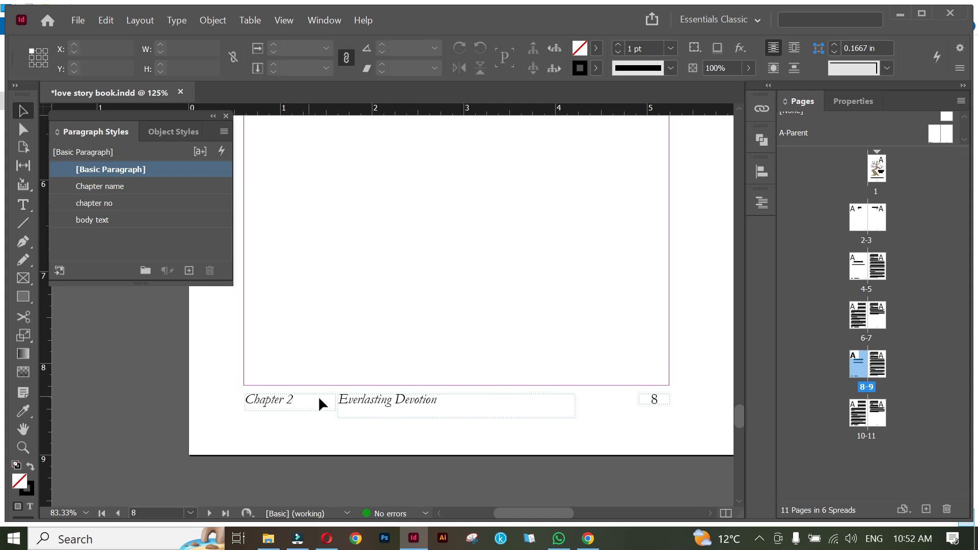
{"action": "key", "text": "w"}
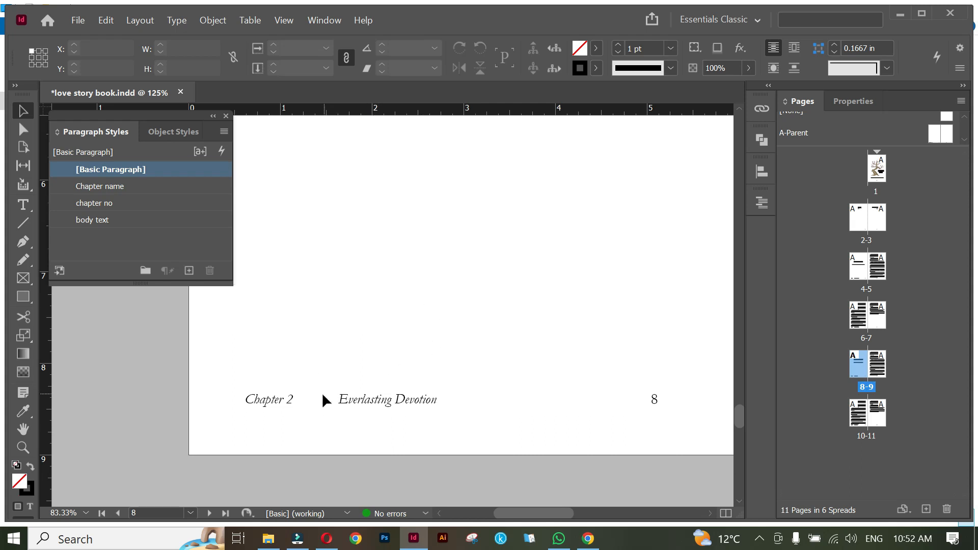
{"action": "key", "text": "w"}
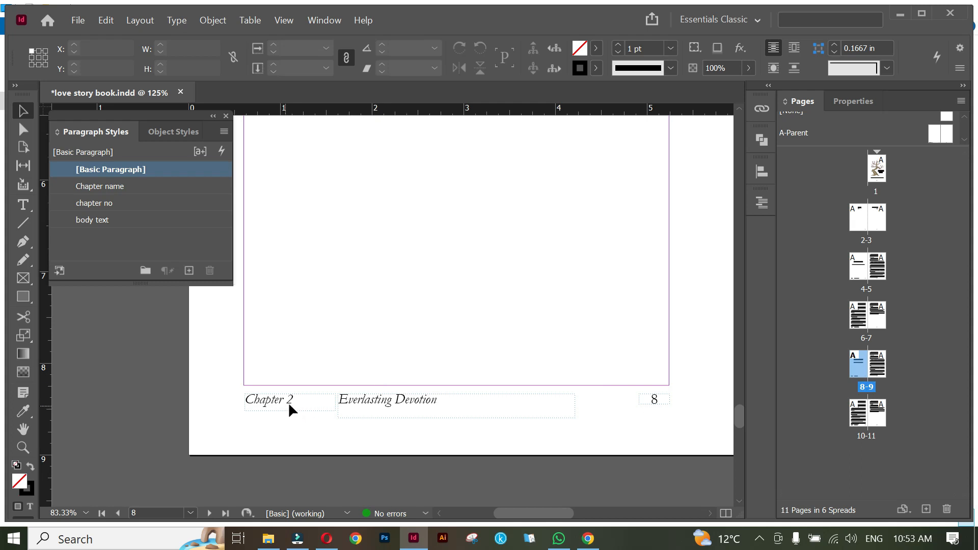
Step: Narrow the running header frame on the parent page and move the Variable 1 frame close beside it
{"action": "double_click", "coordinate": [933, 133]}
{"action": "scroll", "coordinate": [313, 408], "scroll_direction": "up", "scroll_amount": 1}
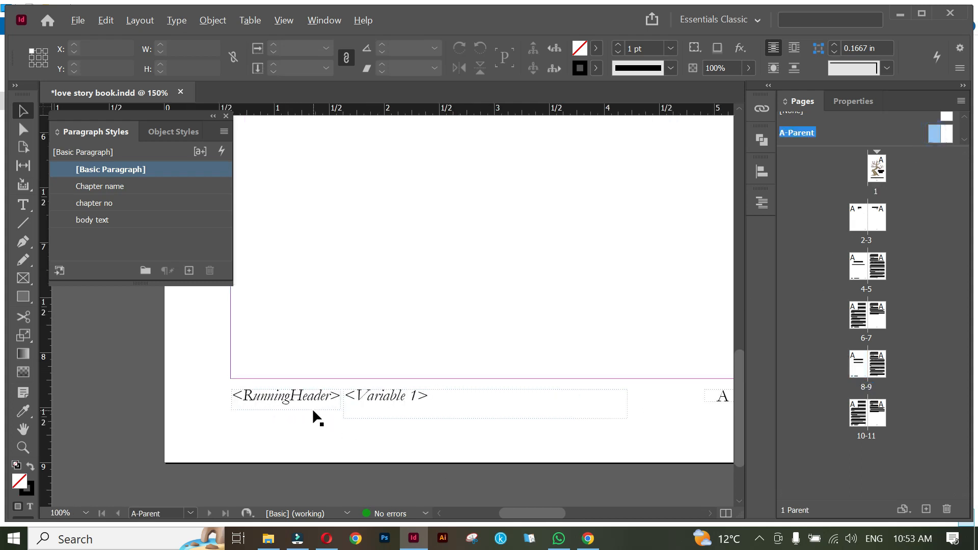
{"action": "scroll", "coordinate": [312, 408], "scroll_direction": "up", "scroll_amount": 1}
{"action": "left_click", "coordinate": [327, 403]}
{"action": "left_click_drag", "start_coordinate": [344, 407], "coordinate": [289, 409]}
{"action": "left_click", "coordinate": [389, 394]}
{"action": "left_click_drag", "start_coordinate": [392, 389], "coordinate": [342, 392]}
{"action": "left_click", "coordinate": [380, 356]}
Step: Check the spacing between chapter number and chapter name in the page 4 footer, including in preview mode
{"action": "double_click", "coordinate": [852, 272]}
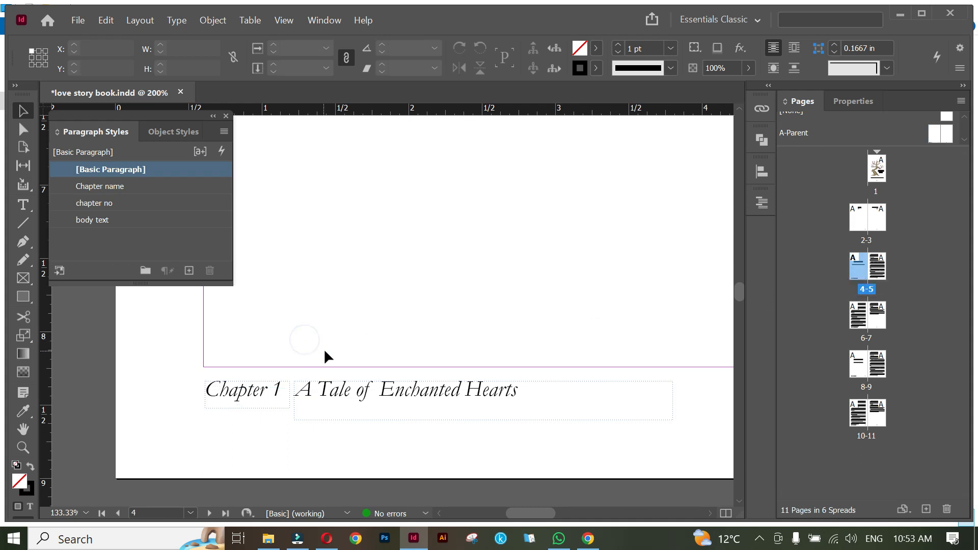
{"action": "key", "text": "w"}
{"action": "key", "text": "w"}
Step: Draw a vertical line about 0.18 in long between the two parent page footer frames and set its stroke to 0.5 pt
{"action": "double_click", "coordinate": [938, 133]}
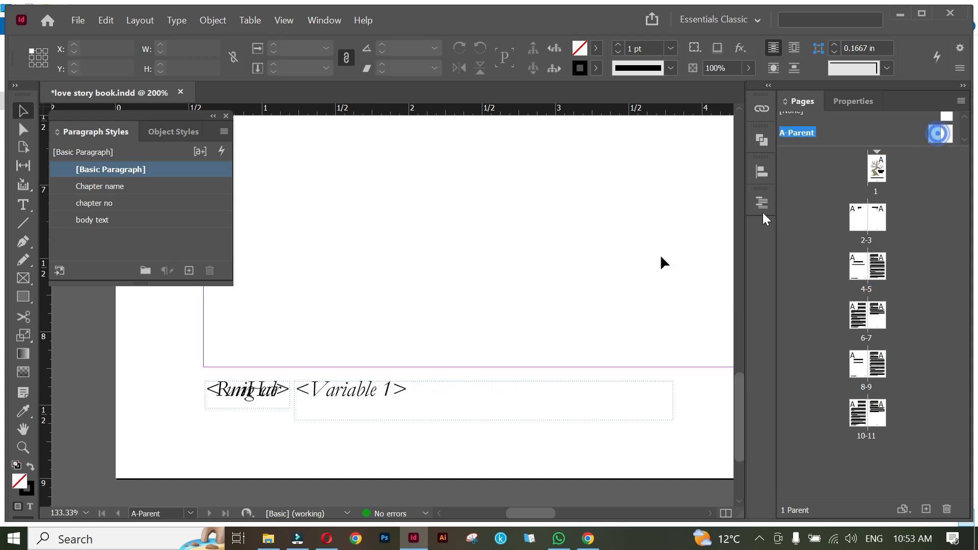
{"action": "scroll", "coordinate": [292, 408], "scroll_direction": "up", "scroll_amount": 1}
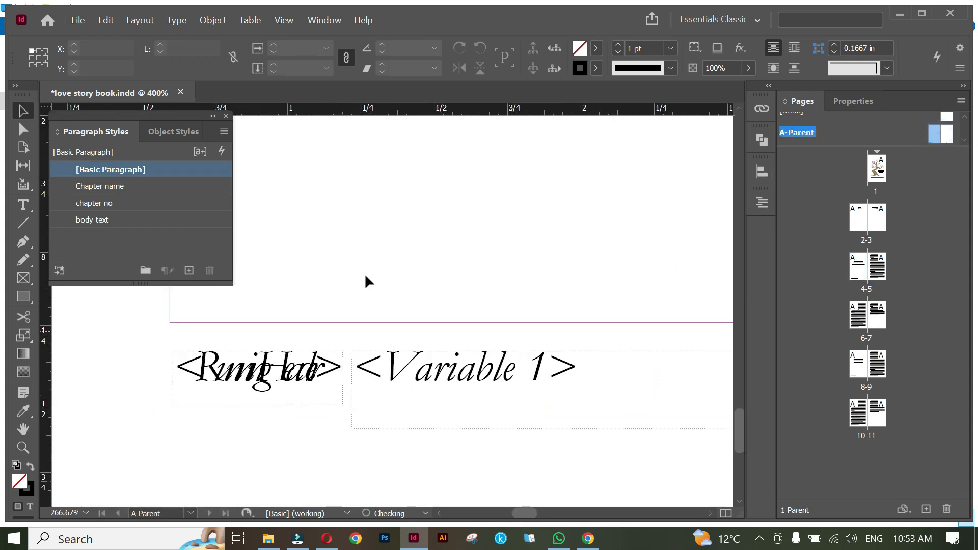
{"action": "left_click", "coordinate": [27, 224]}
{"action": "mouse_move", "coordinate": [348, 348]}
{"action": "left_mouse_down"}
{"action": "mouse_move", "coordinate": [350, 419]}
{"action": "mouse_move", "coordinate": [352, 408]}
{"action": "left_mouse_up"}
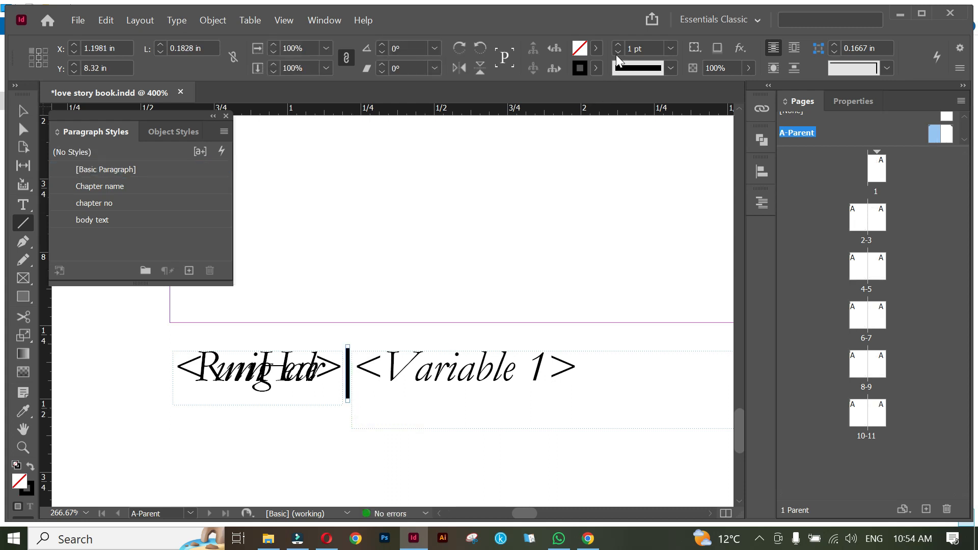
{"action": "double_click", "coordinate": [628, 49]}
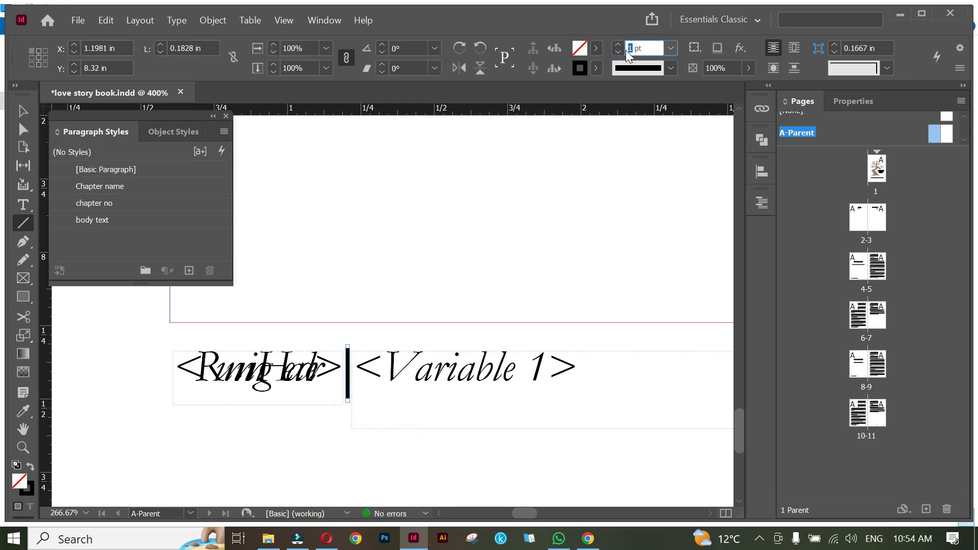
{"action": "type", "text": "0.5"}
{"action": "key", "text": "Return"}
Step: Check the vertical divider on page 4 and shift it slightly toward the running header on the parent page
{"action": "left_click", "coordinate": [21, 113]}
{"action": "double_click", "coordinate": [859, 273]}
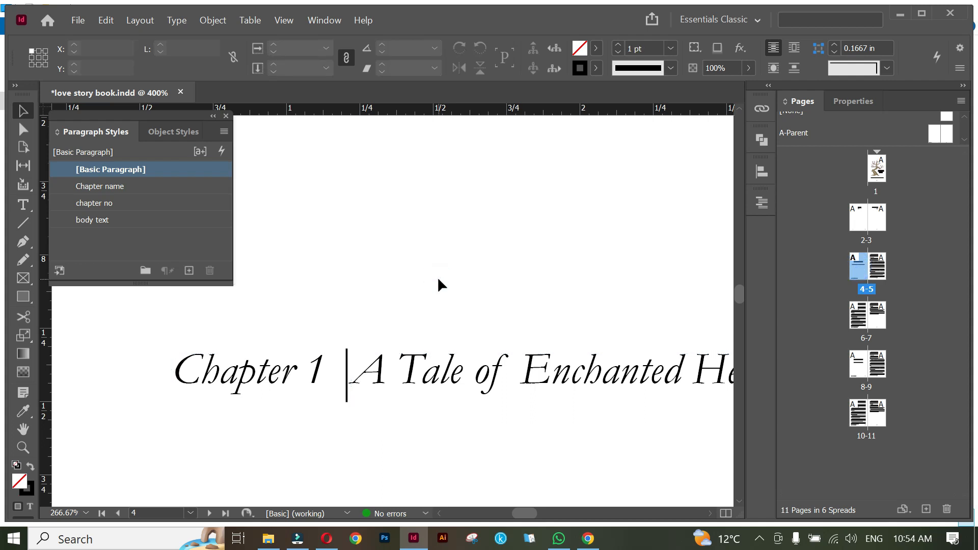
{"action": "double_click", "coordinate": [933, 136]}
{"action": "left_click", "coordinate": [347, 360]}
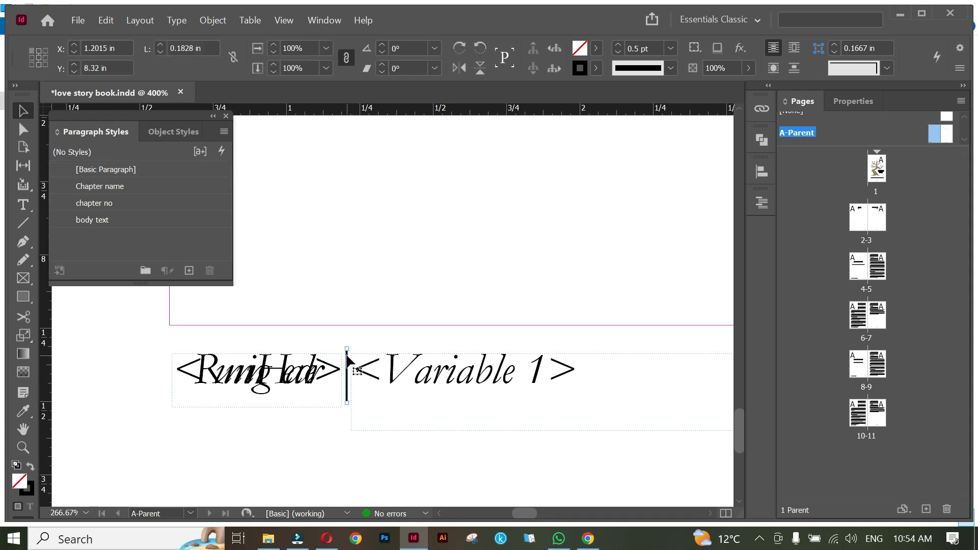
Step: Check the repositioned footer divider on pages 4 and 8
{"action": "double_click", "coordinate": [859, 265]}
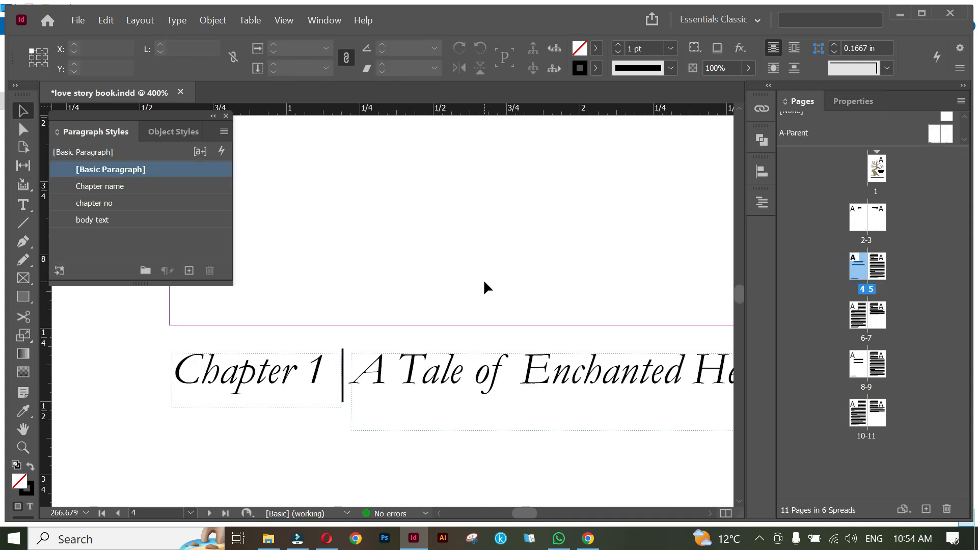
{"action": "scroll", "coordinate": [484, 288], "scroll_direction": "down", "scroll_amount": 4}
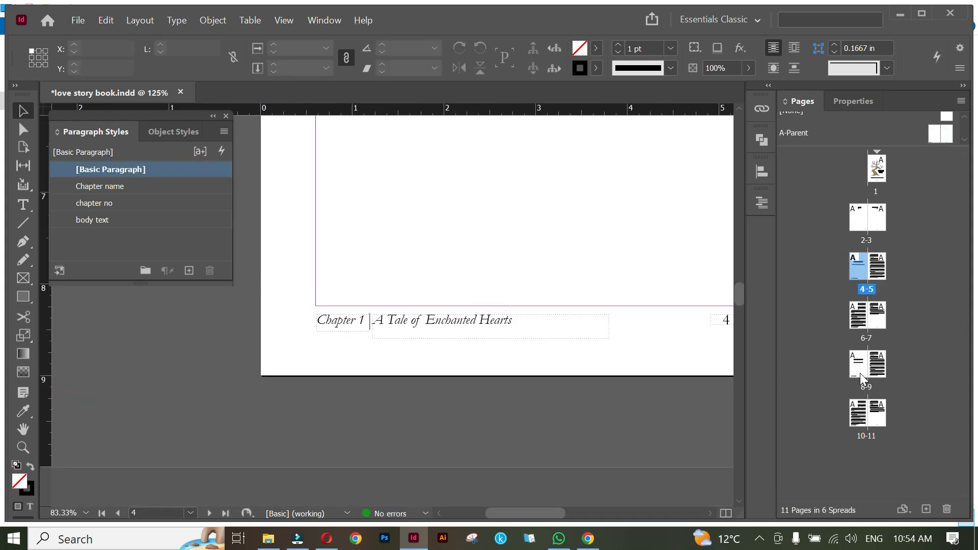
{"action": "double_click", "coordinate": [861, 376]}
Step: Draw a horizontal line about 4.64 in long along the bottom margin above the parent page footer
{"action": "left_click", "coordinate": [414, 354]}
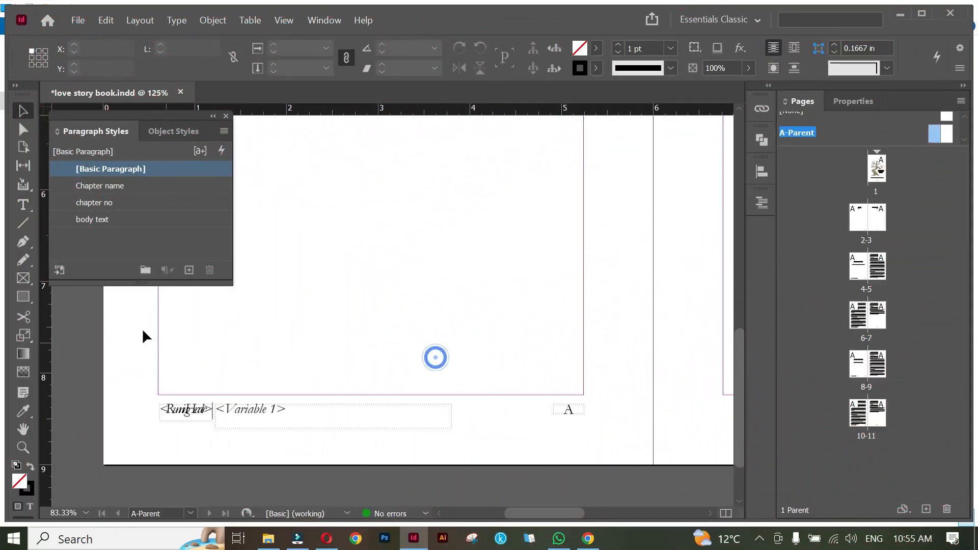
{"action": "left_click", "coordinate": [23, 223]}
{"action": "left_click_drag", "start_coordinate": [158, 395], "coordinate": [584, 395]}
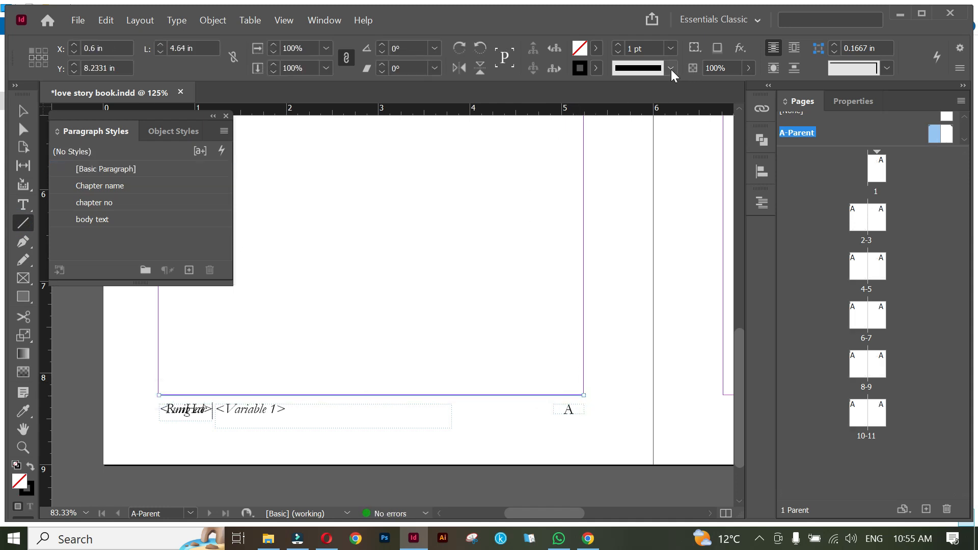
Step: Set the horizontal footer line on the parent page to a wavy stroke type with a 2 pt weight
{"action": "left_click", "coordinate": [670, 68]}
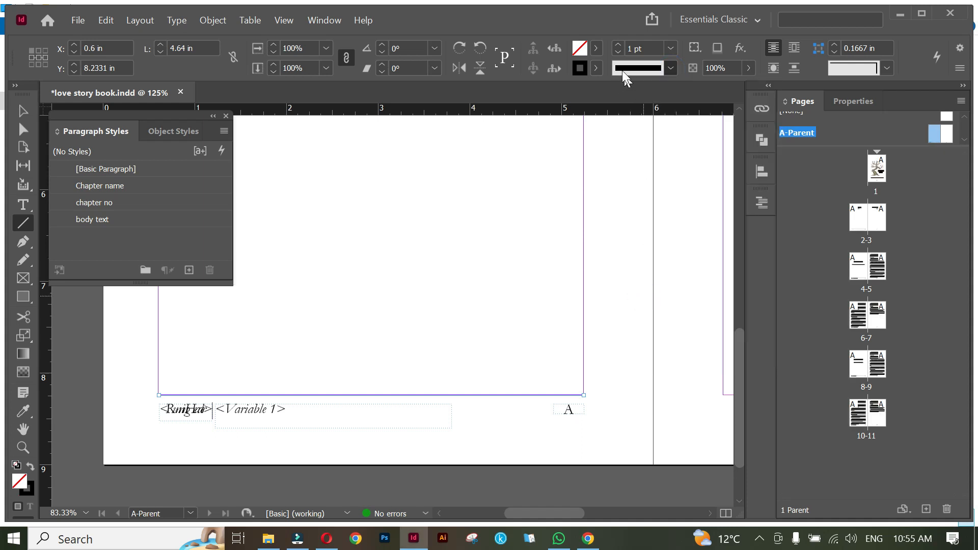
{"action": "left_click", "coordinate": [618, 45]}
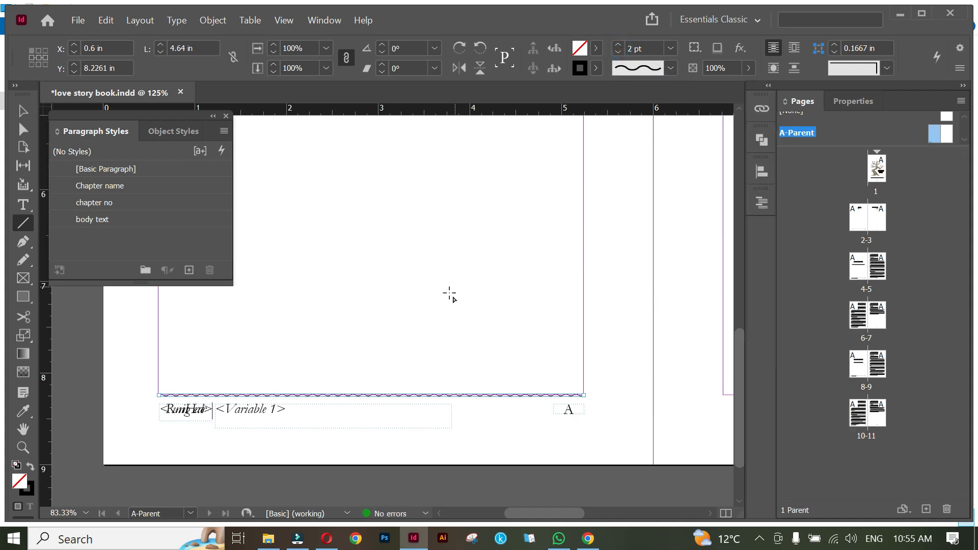
{"action": "key", "text": "v"}
{"action": "left_click", "coordinate": [437, 328]}
Step: Delete the existing page-number frame at the foot of the right-hand parent page
{"action": "left_click_drag", "start_coordinate": [505, 333], "coordinate": [445, 332]}
{"action": "scroll", "coordinate": [445, 332], "scroll_direction": "down", "scroll_amount": 2}
{"action": "left_click_drag", "start_coordinate": [523, 331], "coordinate": [376, 348]}
{"action": "left_click_drag", "start_coordinate": [496, 369], "coordinate": [574, 436]}
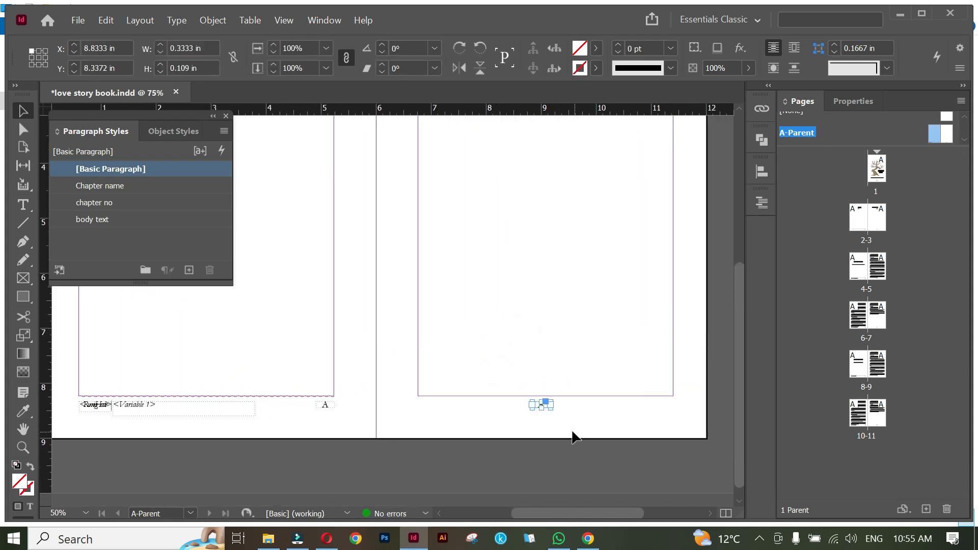
{"action": "key", "text": "Delete"}
Step: Duplicate the complete left parent page footer, including both divider lines and page number, onto the right parent page within its margins
{"action": "left_click_drag", "start_coordinate": [243, 372], "coordinate": [259, 372]}
{"action": "left_click_drag", "start_coordinate": [153, 410], "coordinate": [389, 418]}
{"action": "left_click_drag", "start_coordinate": [156, 405], "coordinate": [498, 408]}
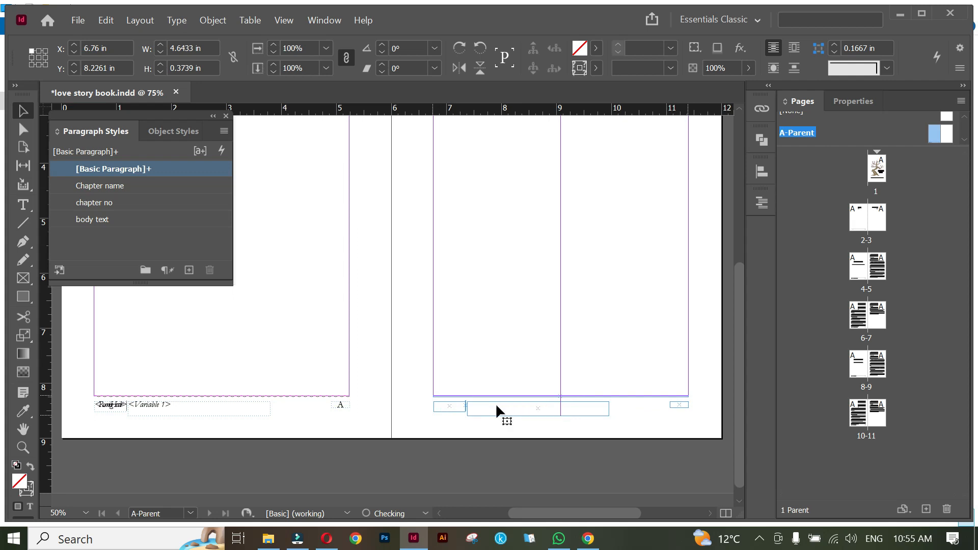
{"action": "left_click", "coordinate": [548, 399]}
Step: Preview the footer on pages 4–5 and shorten the page 5 body text frame to a height of 7.28 in
{"action": "double_click", "coordinate": [879, 275]}
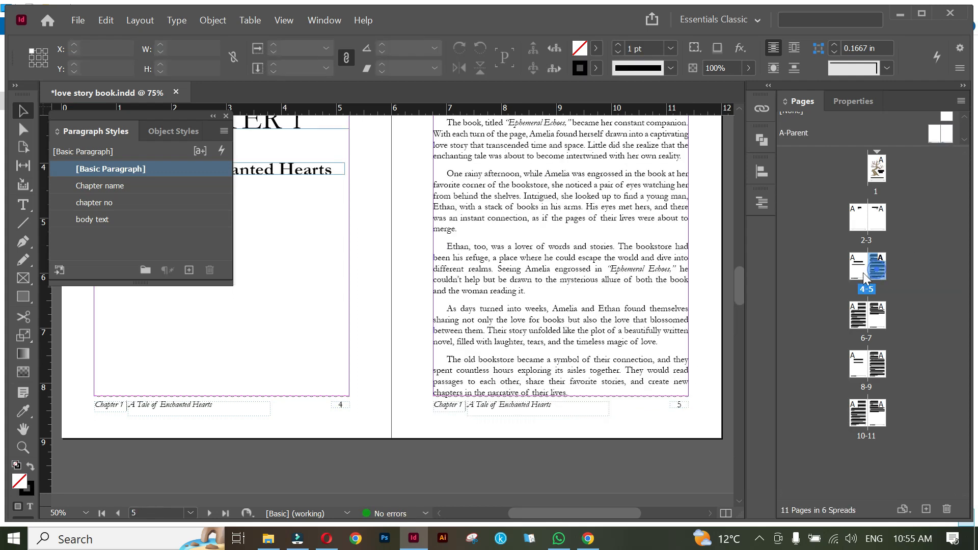
{"action": "key", "text": "w"}
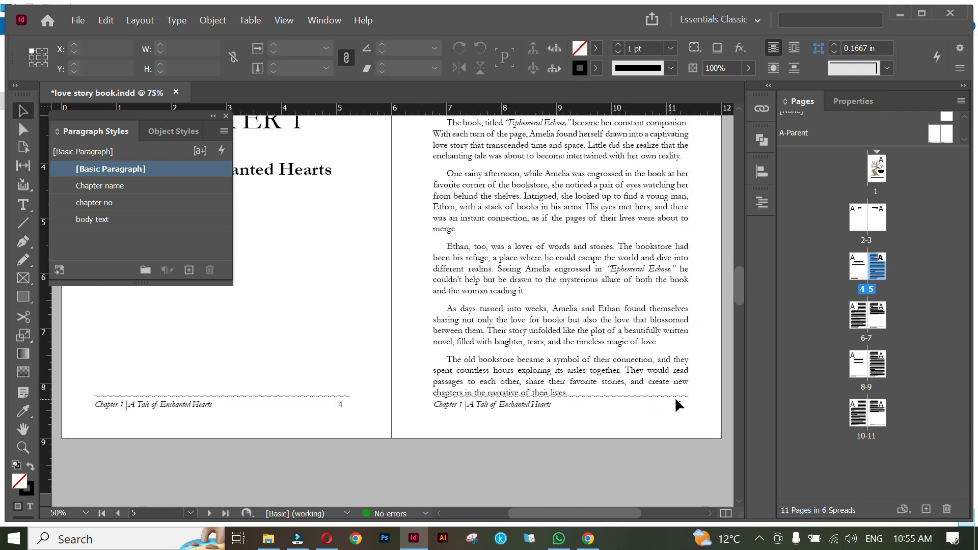
{"action": "left_click", "coordinate": [562, 371]}
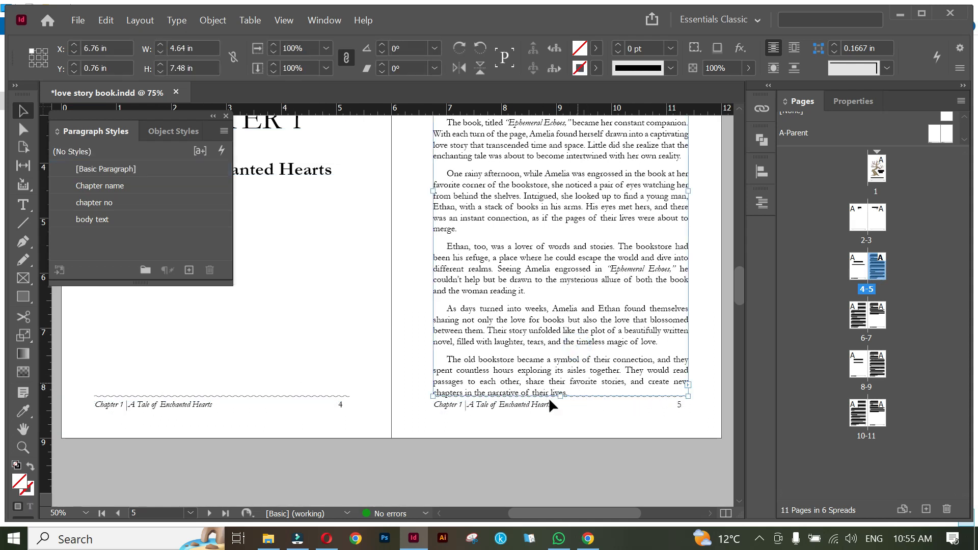
{"action": "left_click_drag", "start_coordinate": [560, 395], "coordinate": [560, 385]}
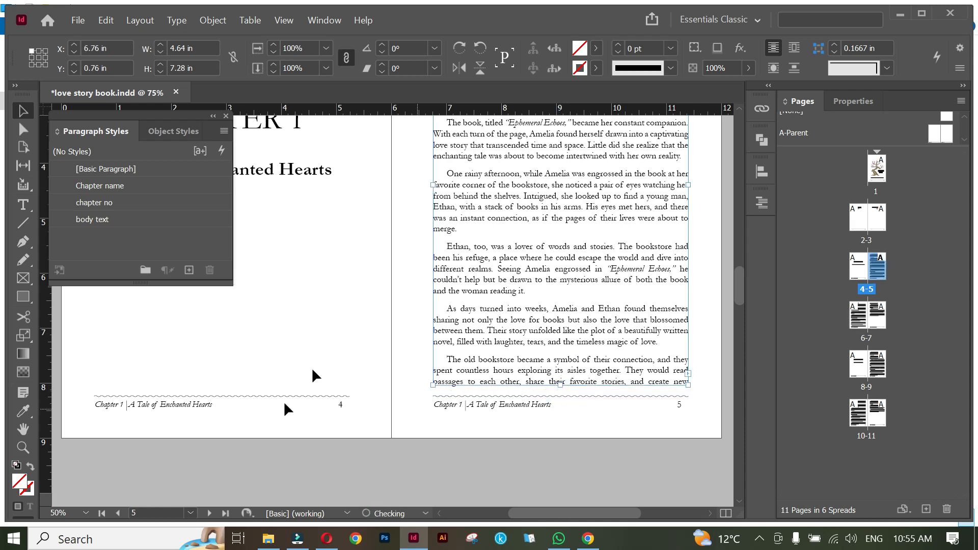
{"action": "left_click", "coordinate": [377, 390]}
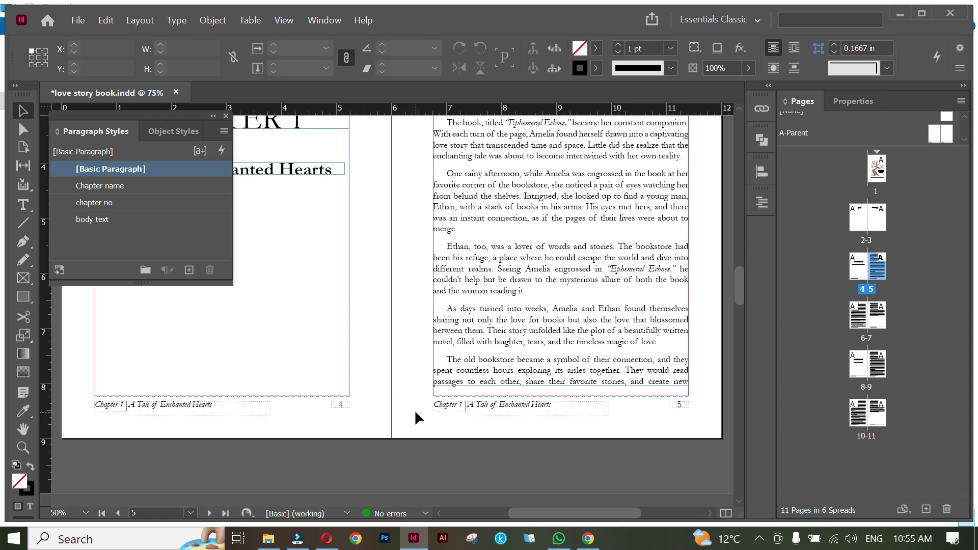
Step: Shorten the body text frame on page 6 from its lower edge to leave space above the wavy footer line
{"action": "scroll", "coordinate": [403, 399], "scroll_direction": "down", "scroll_amount": 3}
{"action": "scroll", "coordinate": [402, 399], "scroll_direction": "down", "scroll_amount": 6}
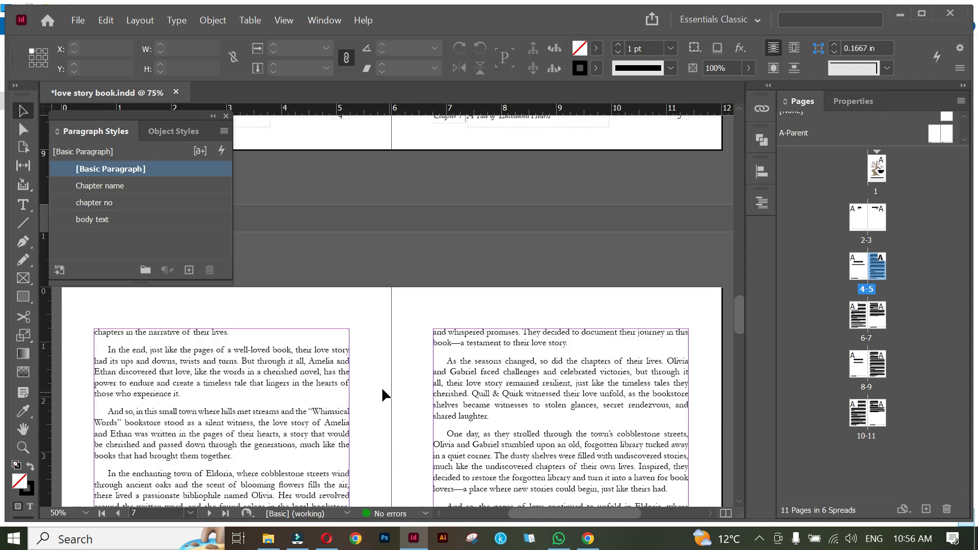
{"action": "scroll", "coordinate": [381, 386], "scroll_direction": "down", "scroll_amount": 4}
{"action": "scroll", "coordinate": [403, 387], "scroll_direction": "down", "scroll_amount": 3}
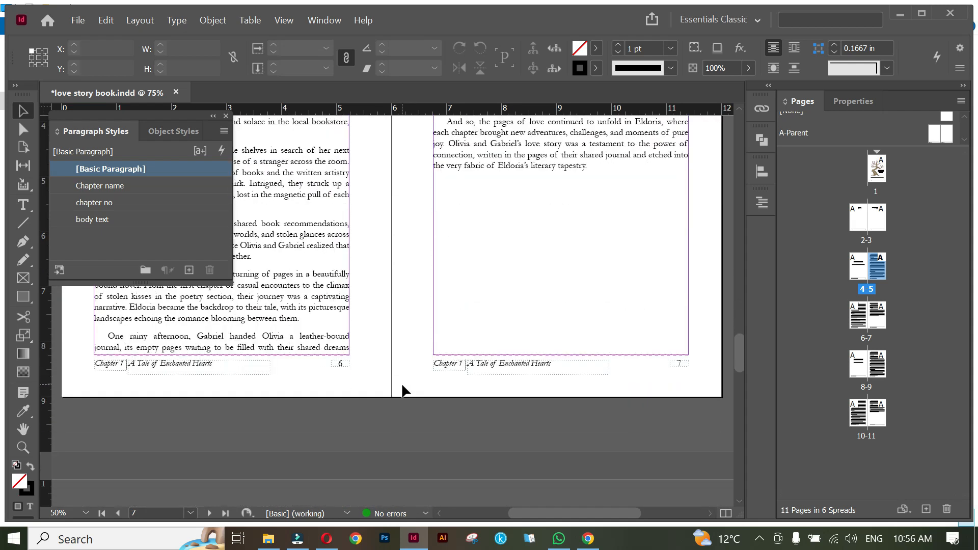
{"action": "left_click", "coordinate": [227, 313]}
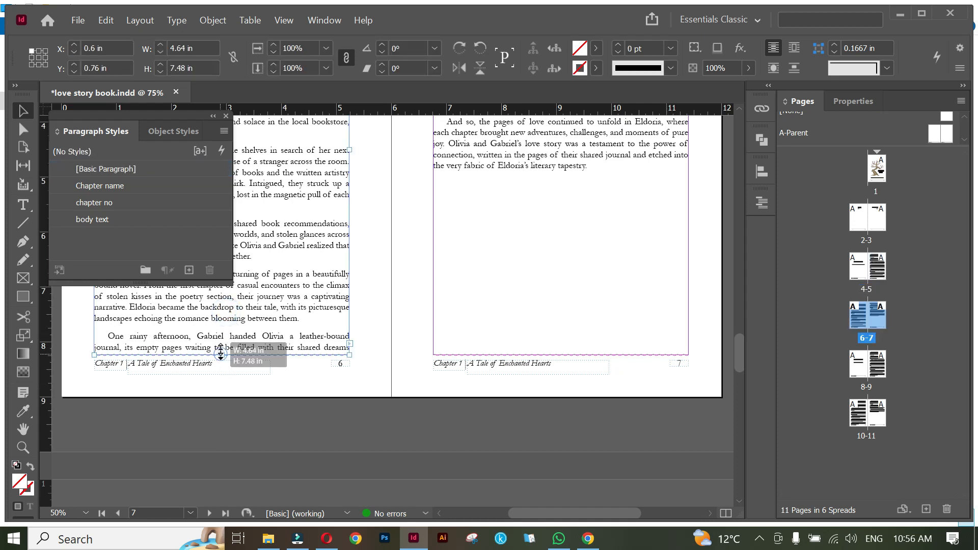
{"action": "left_click", "coordinate": [392, 322]}
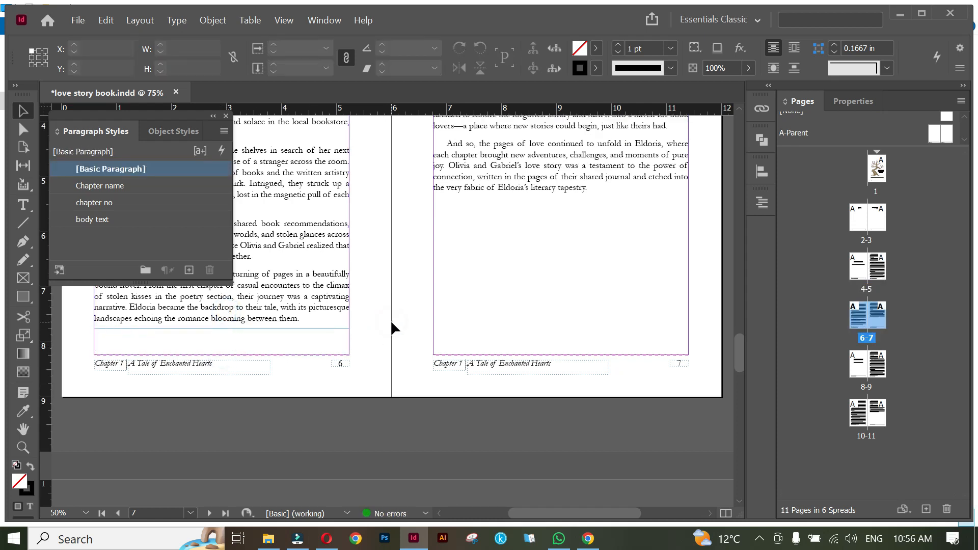
Step: Shorten the body text frame on page 9 to a height of 7.28 in
{"action": "scroll", "coordinate": [402, 356], "scroll_direction": "up", "scroll_amount": 4}
{"action": "scroll", "coordinate": [403, 356], "scroll_direction": "down", "scroll_amount": 10}
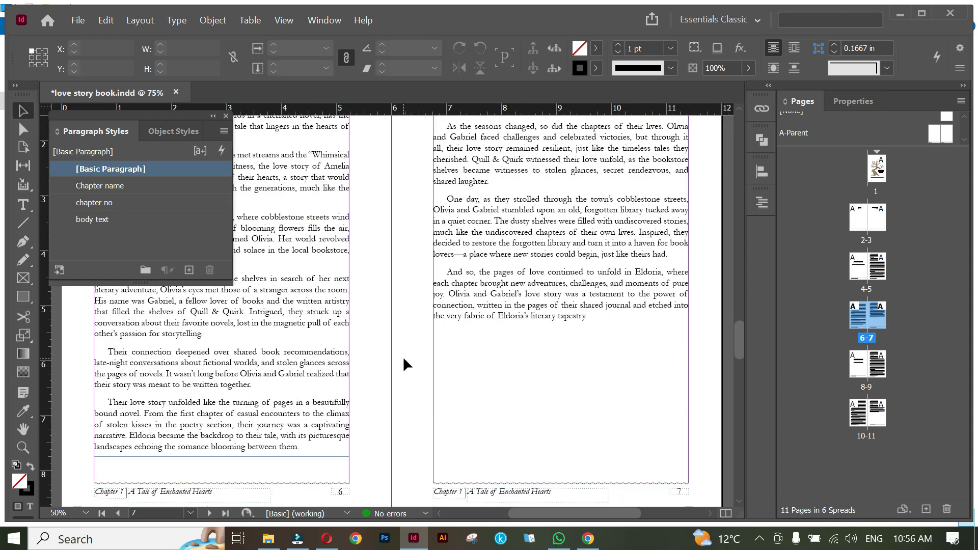
{"action": "scroll", "coordinate": [402, 356], "scroll_direction": "down", "scroll_amount": 10}
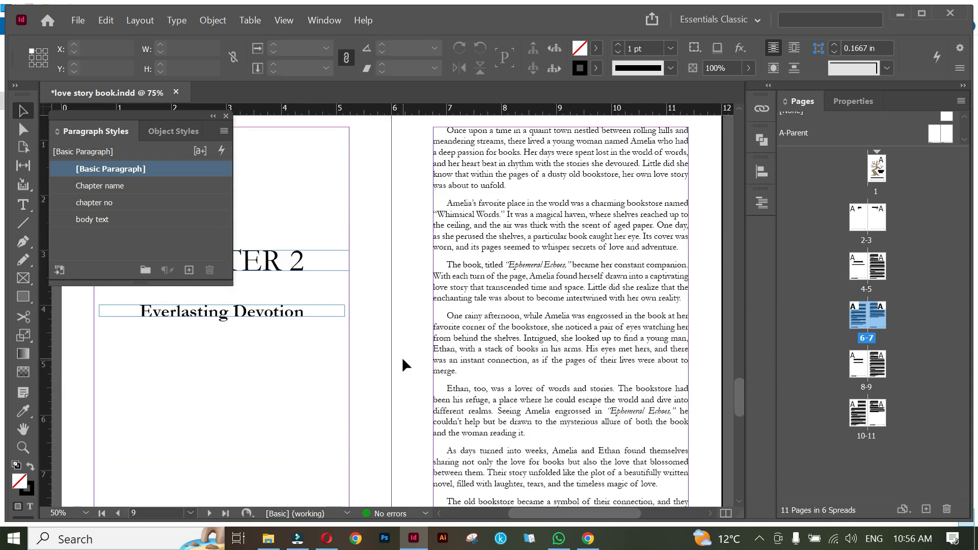
{"action": "left_click", "coordinate": [556, 304]}
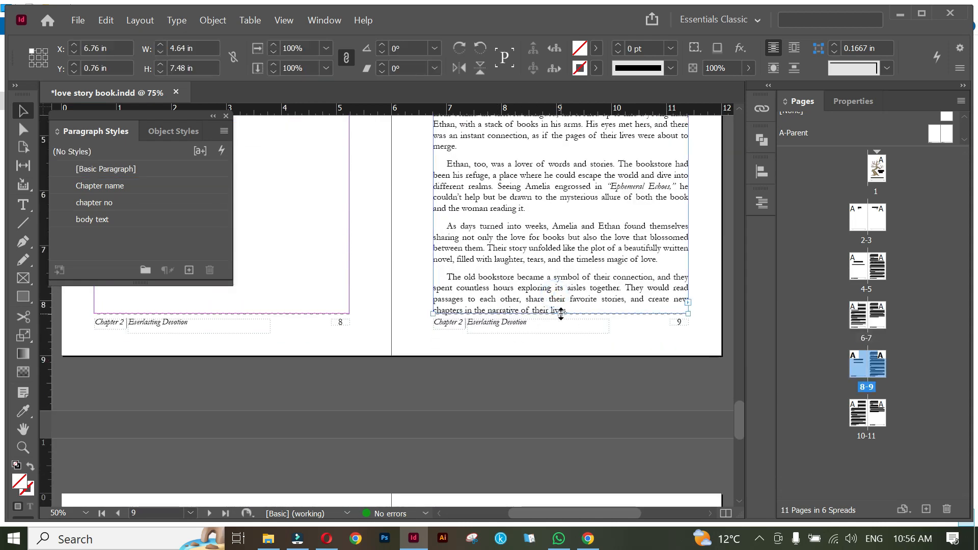
Step: Shorten the body text frames on pages 10 and 11 so they end above the wavy footer line
{"action": "scroll", "coordinate": [421, 369], "scroll_direction": "down", "scroll_amount": 8}
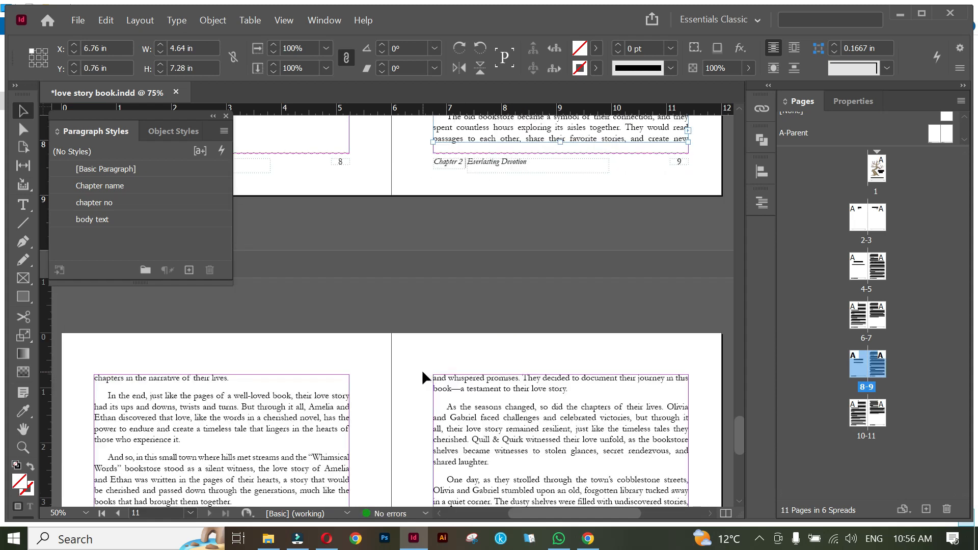
{"action": "scroll", "coordinate": [408, 370], "scroll_direction": "down", "scroll_amount": 3}
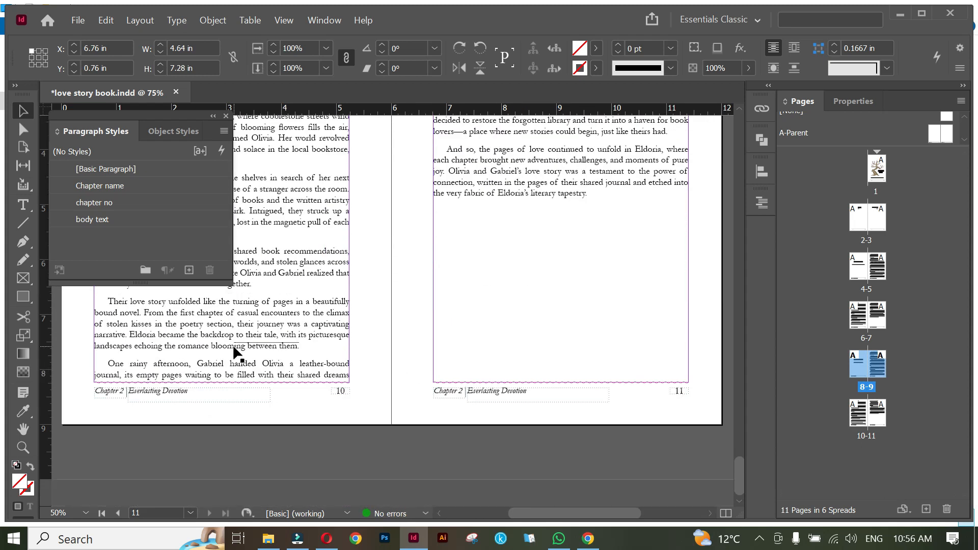
{"action": "key", "text": "ctrl+shift+a"}
{"action": "scroll", "coordinate": [481, 371], "scroll_direction": "up", "scroll_amount": 2}
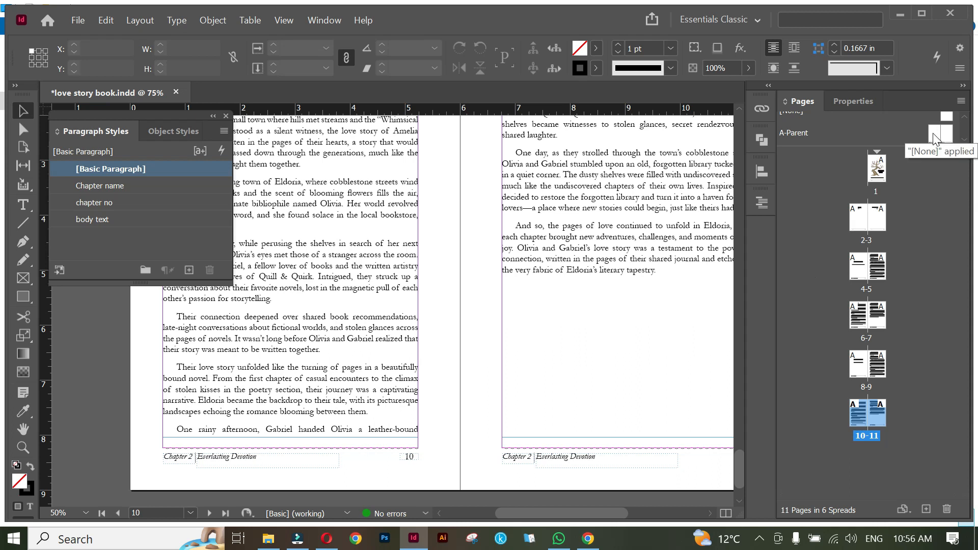
{"action": "left_click", "coordinate": [78, 21]}
{"action": "left_click", "coordinate": [155, 381]}
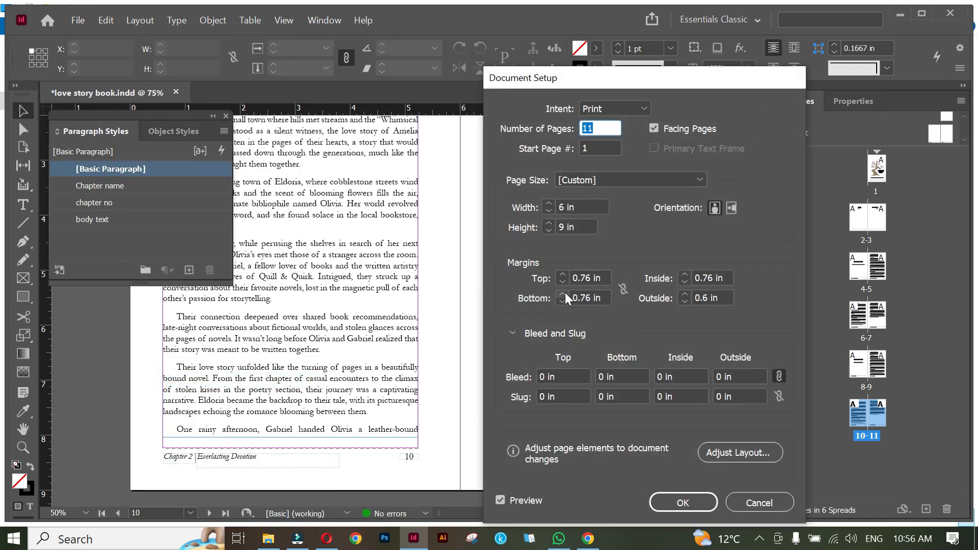
{"action": "left_click", "coordinate": [780, 504]}
Step: Add a horizontal ruler guide at about 8.06 in on each page of the A-Parent spread, just above the footer line
{"action": "double_click", "coordinate": [930, 134]}
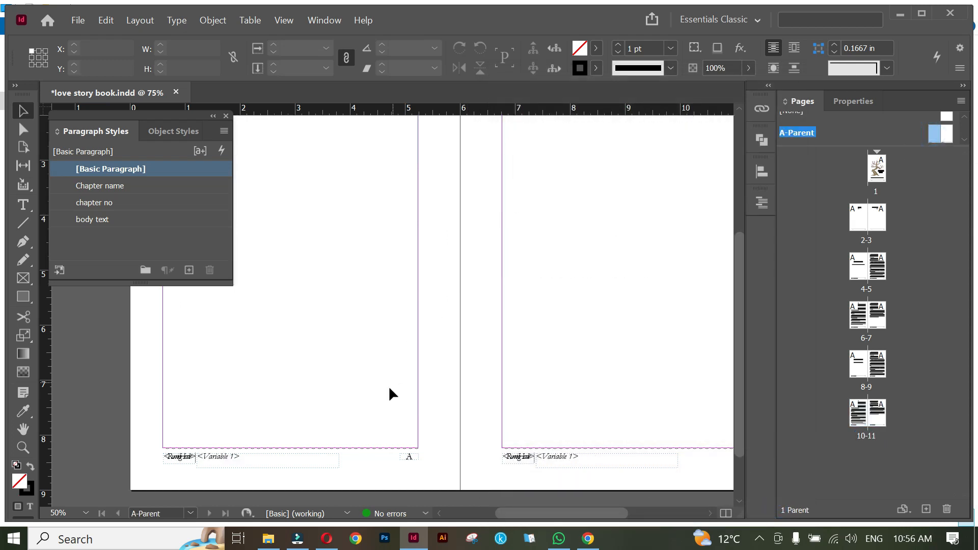
{"action": "left_click_drag", "start_coordinate": [301, 114], "coordinate": [247, 429]}
{"action": "left_click_drag", "start_coordinate": [530, 378], "coordinate": [442, 379]}
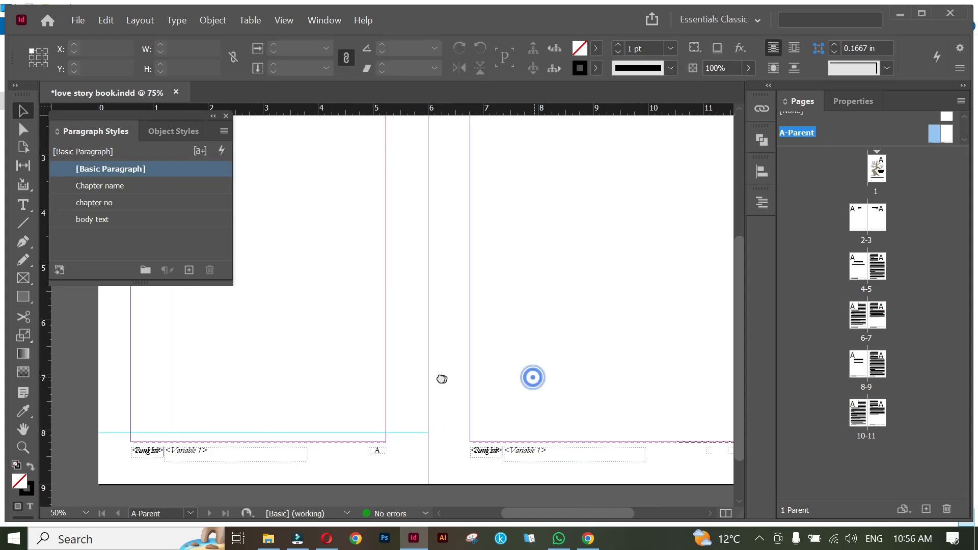
{"action": "left_click_drag", "start_coordinate": [410, 115], "coordinate": [415, 433]}
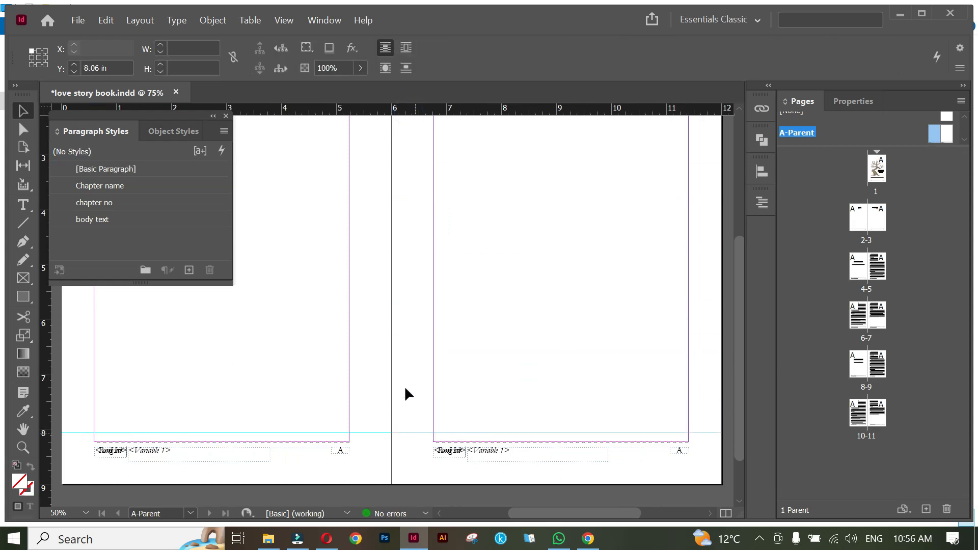
Step: Check the body text frames' lower edges against the new guides and the footers from page 4 through page 11
{"action": "double_click", "coordinate": [876, 270]}
{"action": "left_click", "coordinate": [611, 388]}
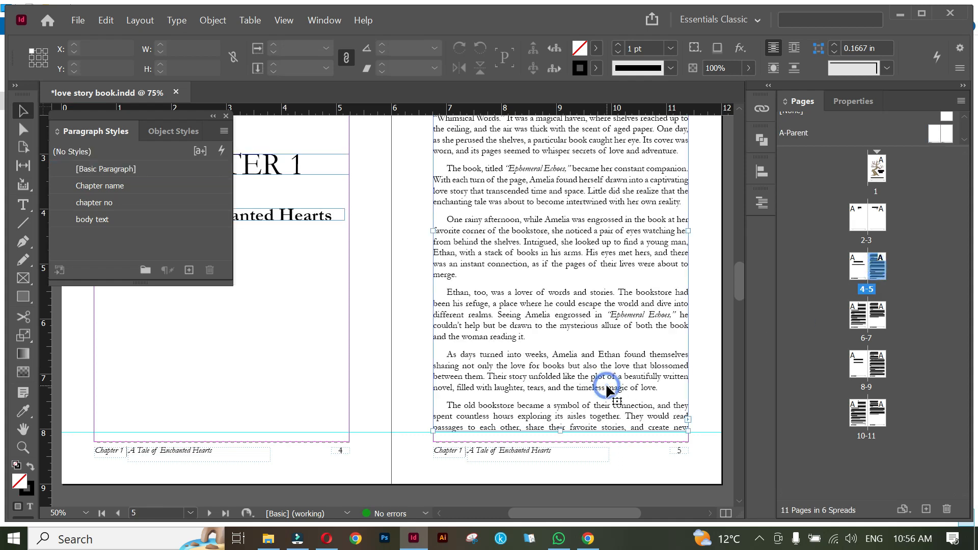
{"action": "scroll", "coordinate": [530, 395], "scroll_direction": "down", "scroll_amount": 10}
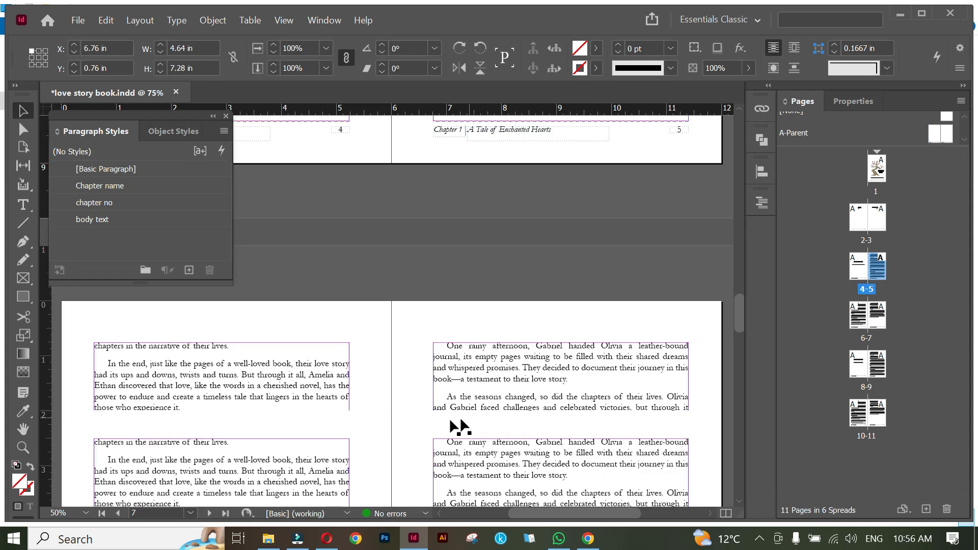
{"action": "scroll", "coordinate": [433, 421], "scroll_direction": "down", "scroll_amount": 10}
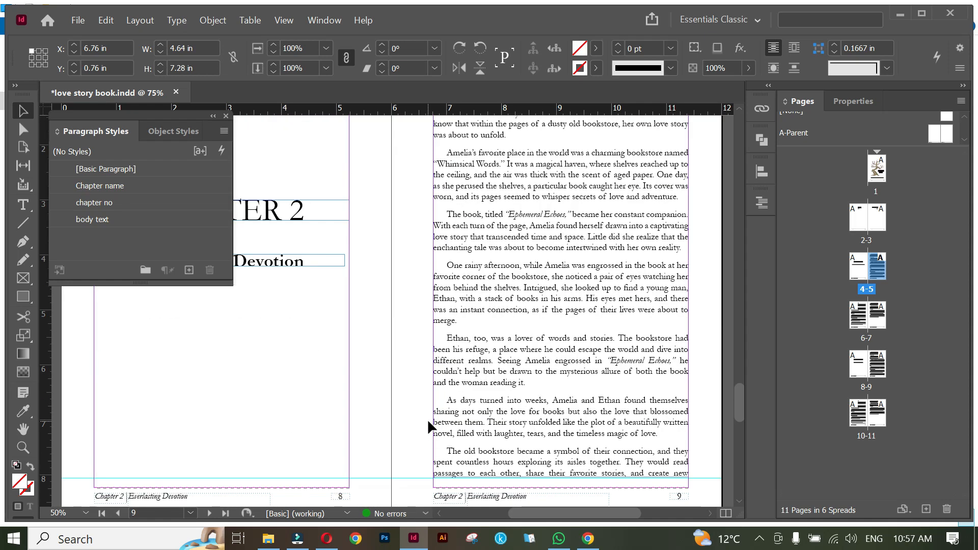
{"action": "scroll", "coordinate": [427, 419], "scroll_direction": "down", "scroll_amount": 10}
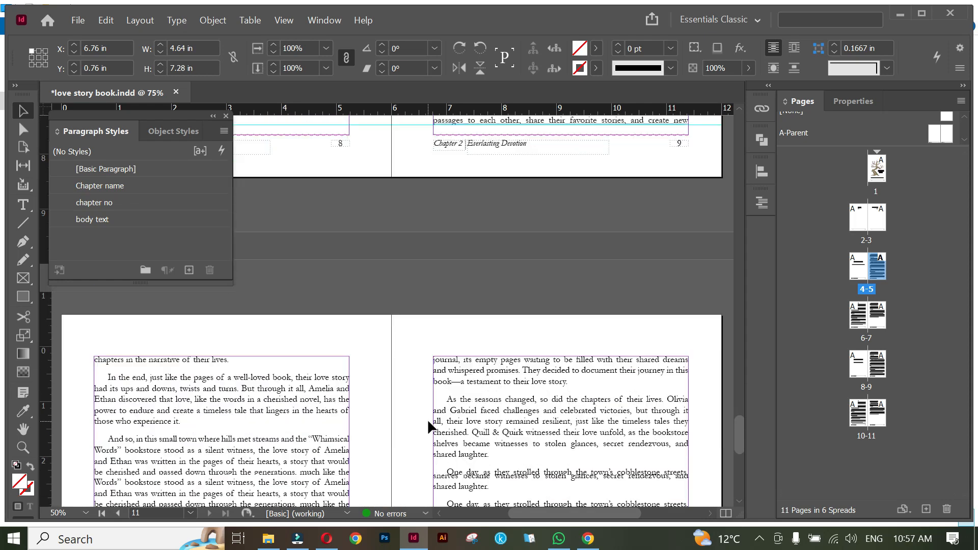
{"action": "left_click", "coordinate": [399, 352]}
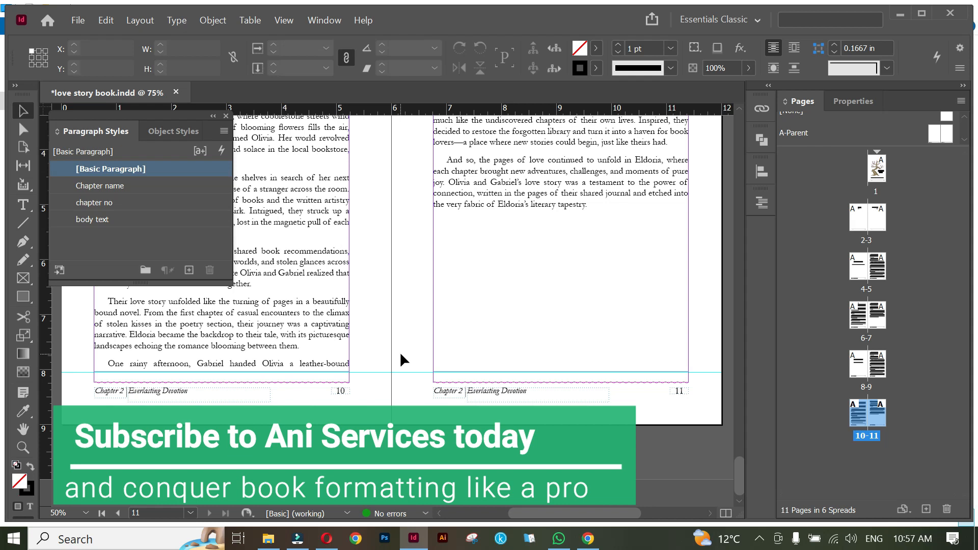